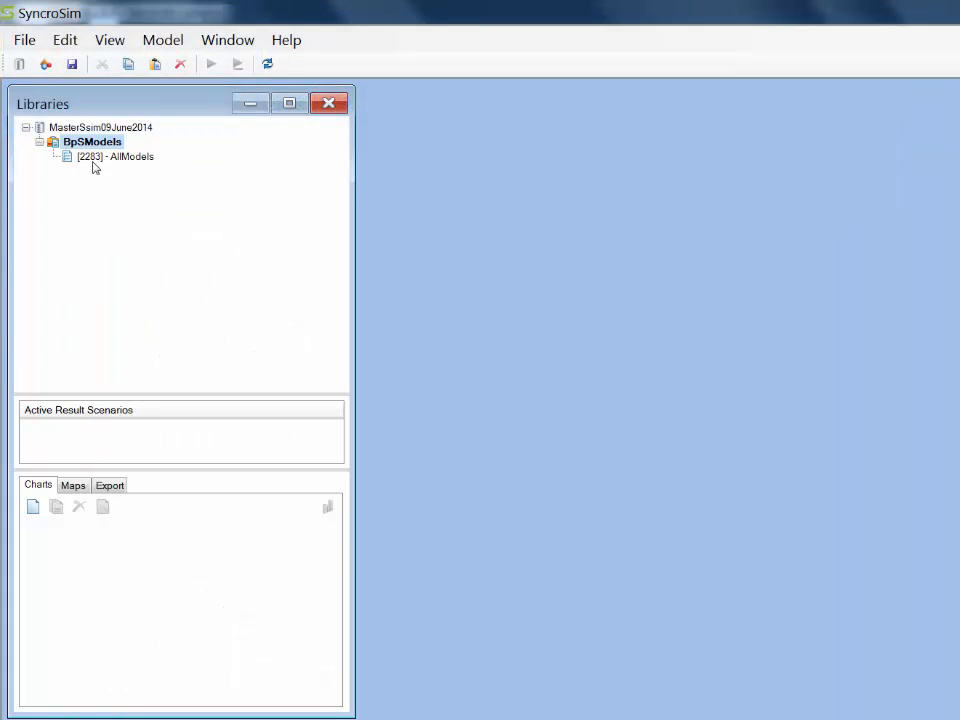
- Create a new SyncroSim library named bbsage on the Desktop
{"action": "left_click", "coordinate": [26, 43]}
{"action": "left_click", "coordinate": [70, 63]}
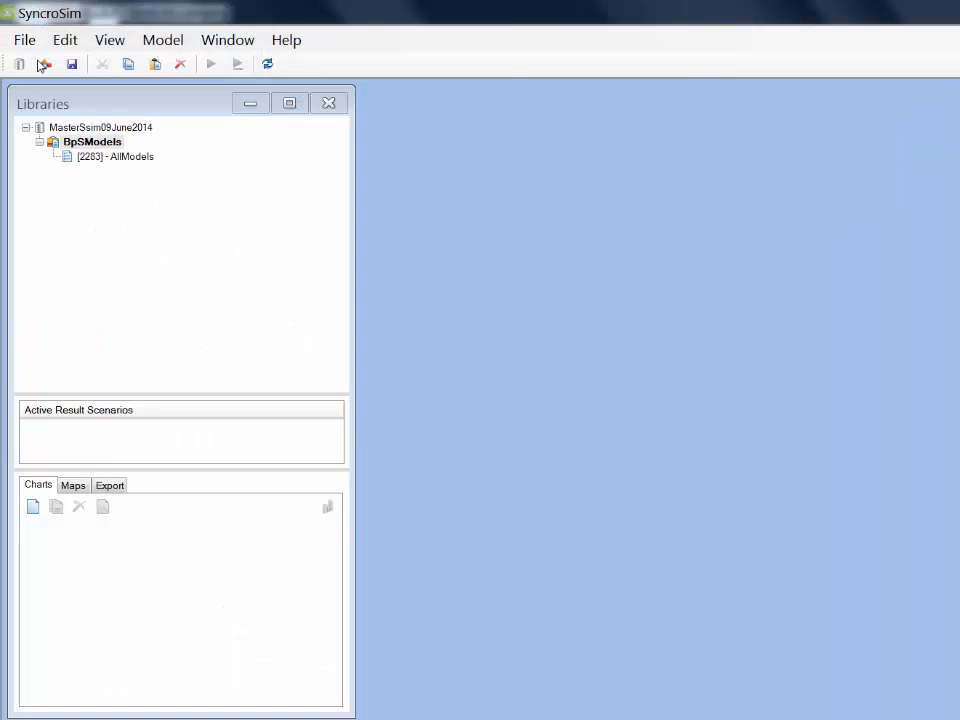
{"action": "type", "text": "bbsage"}
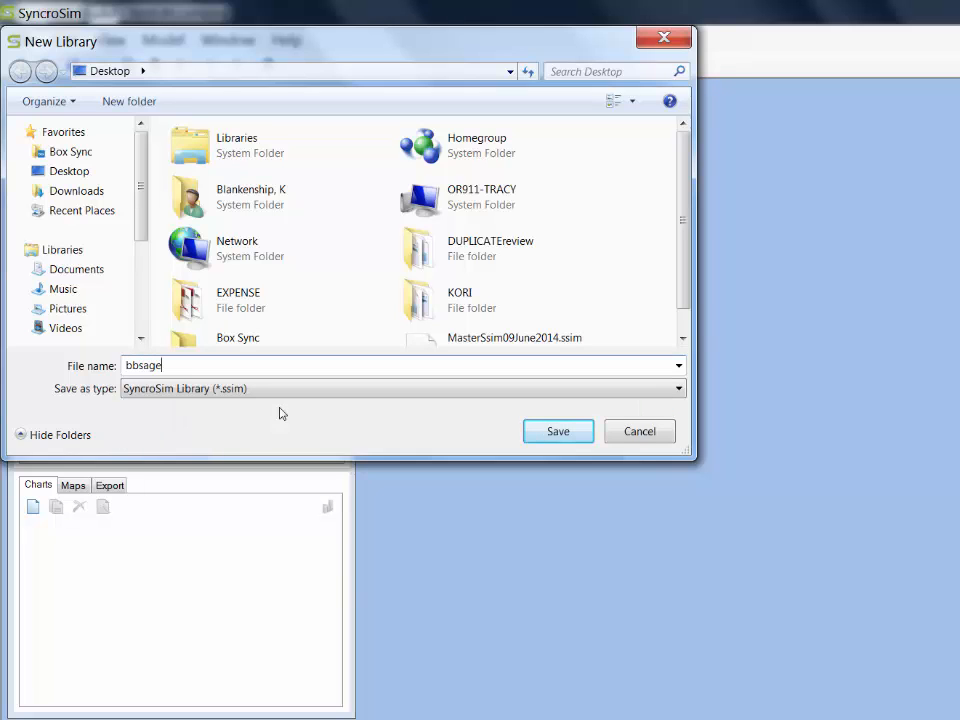
{"action": "left_click", "coordinate": [548, 434]}
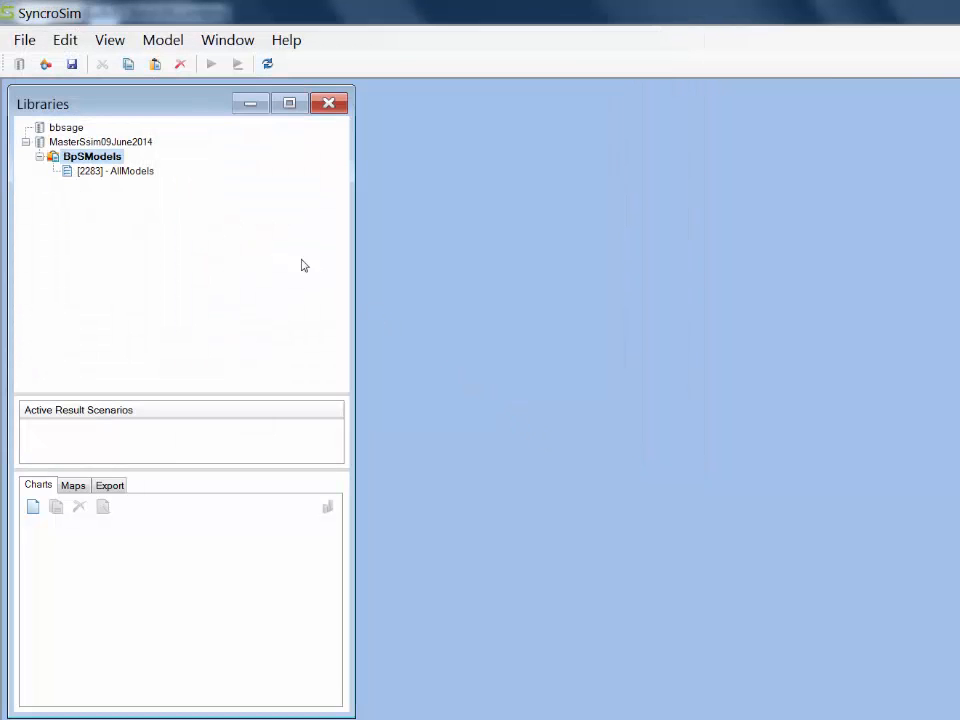
- Copy the AllModels scenario from MasterSsim09June2014 and paste only its stratum 1211250 into the bbsage library
{"action": "right_click", "coordinate": [136, 176]}
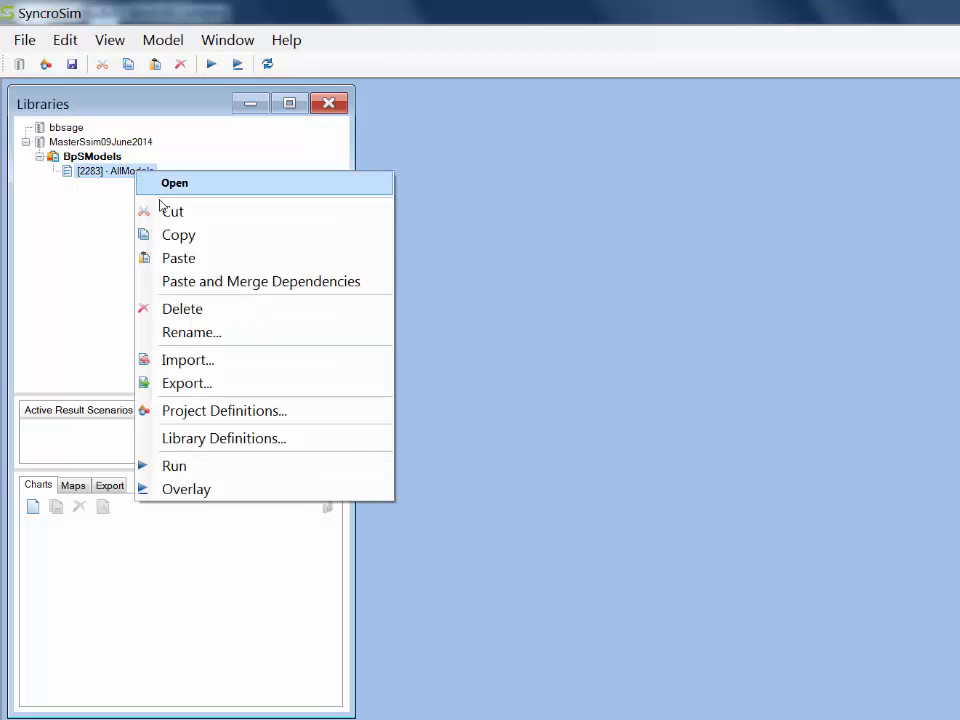
{"action": "left_click", "coordinate": [180, 235]}
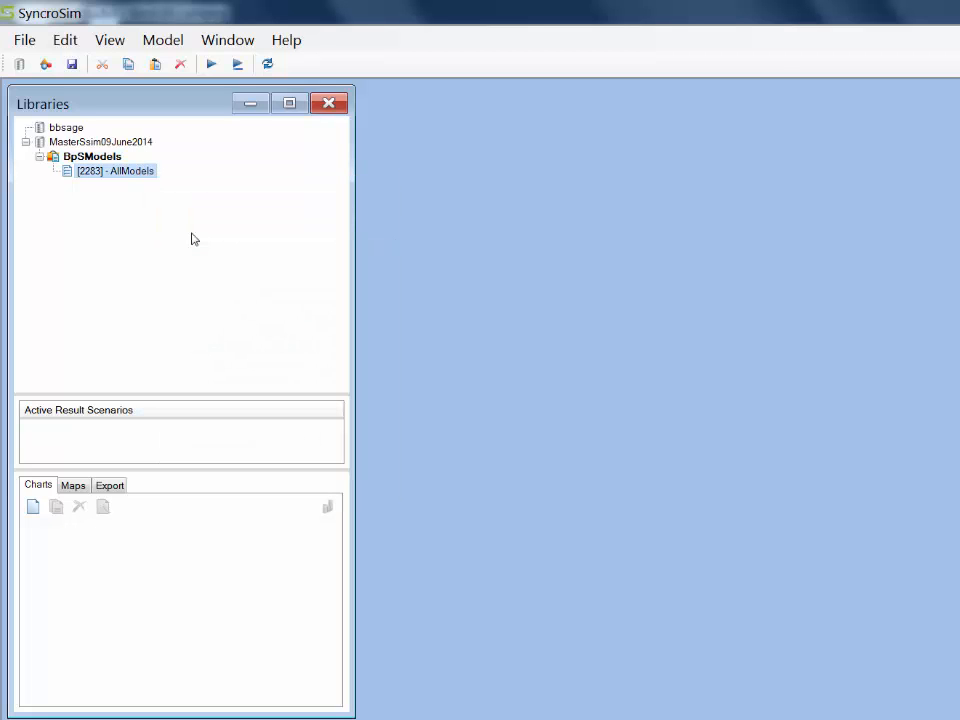
{"action": "right_click", "coordinate": [75, 133]}
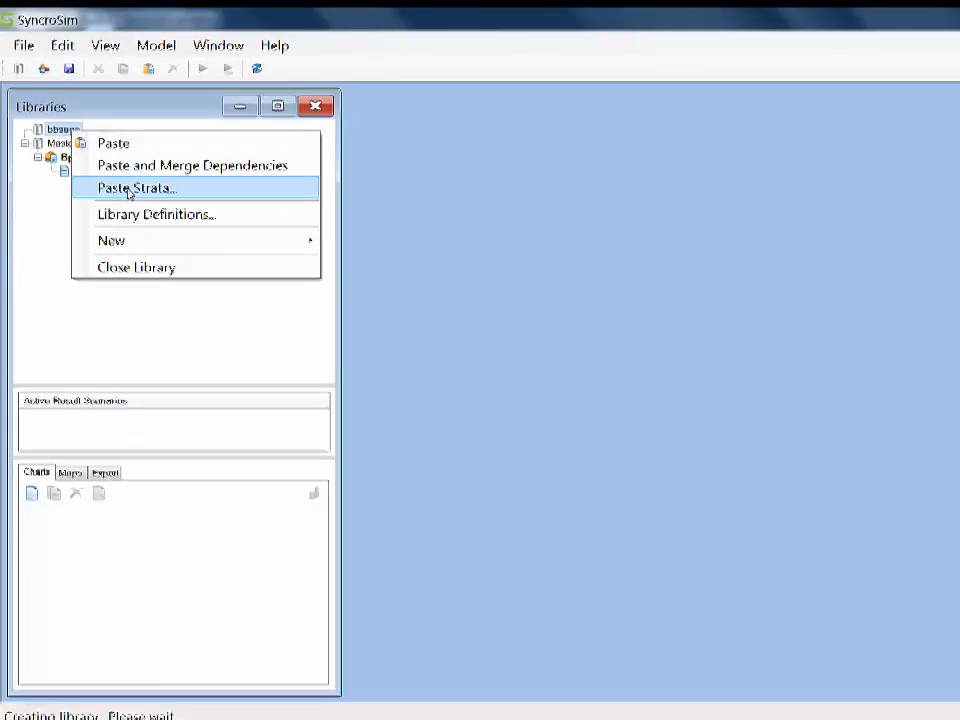
{"action": "left_click", "coordinate": [130, 188]}
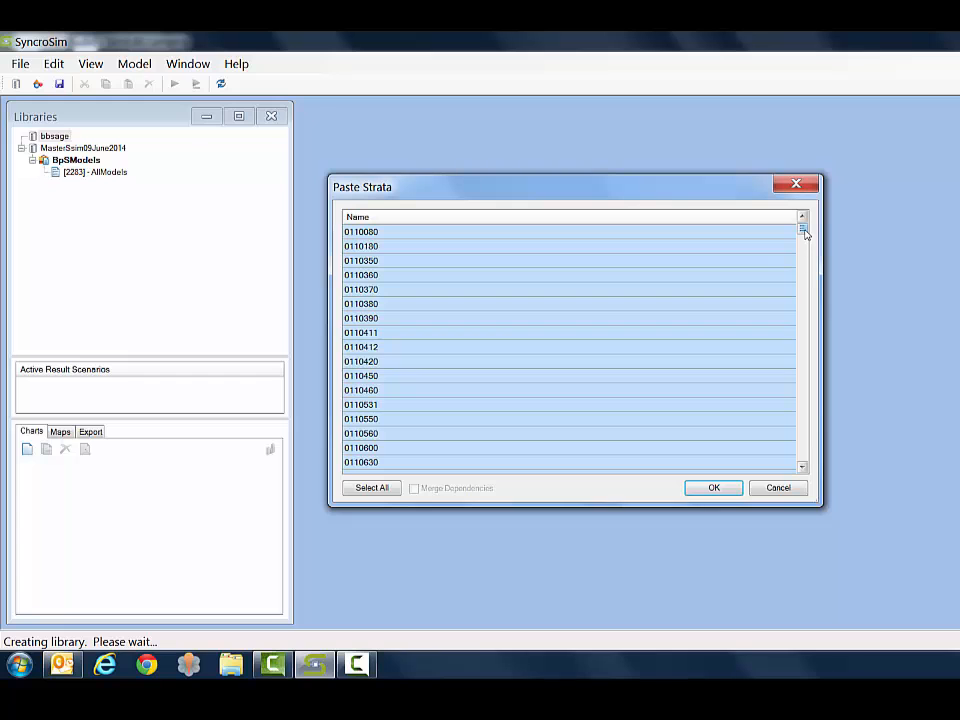
{"action": "left_click_drag", "start_coordinate": [803, 229], "coordinate": [804, 273]}
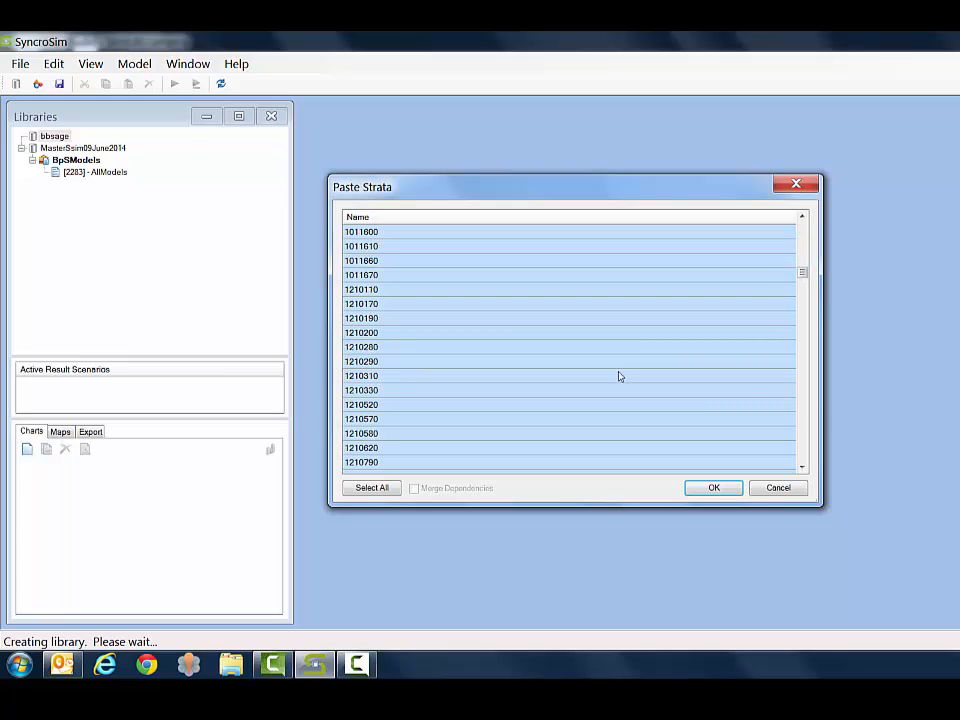
{"action": "scroll", "coordinate": [615, 380], "scroll_direction": "down", "scroll_amount": 5}
{"action": "scroll", "coordinate": [609, 382], "scroll_direction": "down", "scroll_amount": 2}
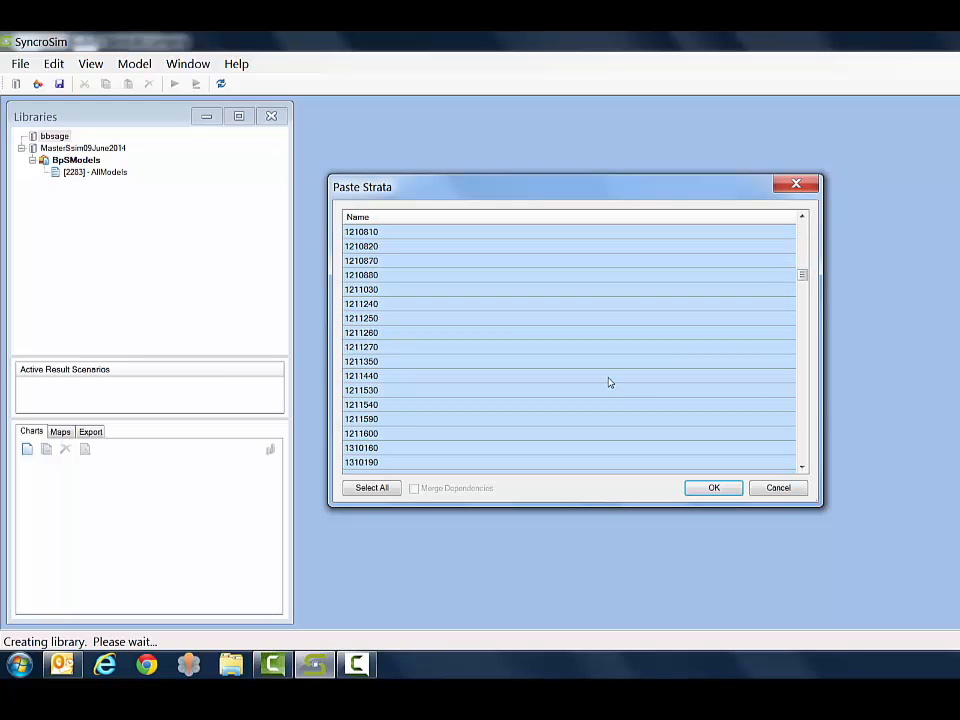
{"action": "left_click", "coordinate": [484, 319]}
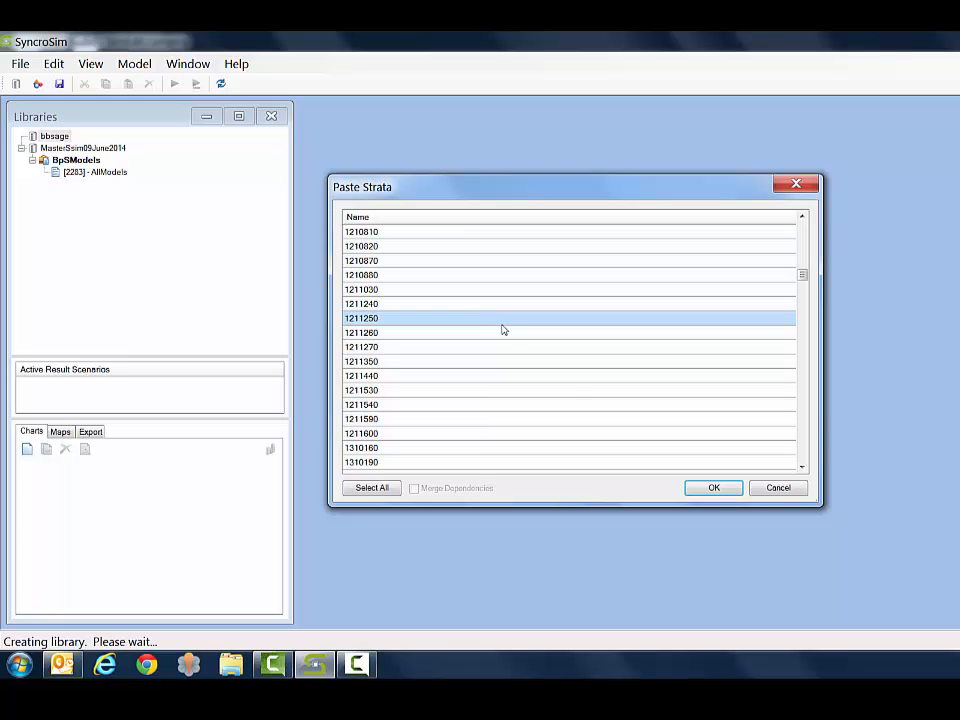
{"action": "left_click", "coordinate": [715, 489]}
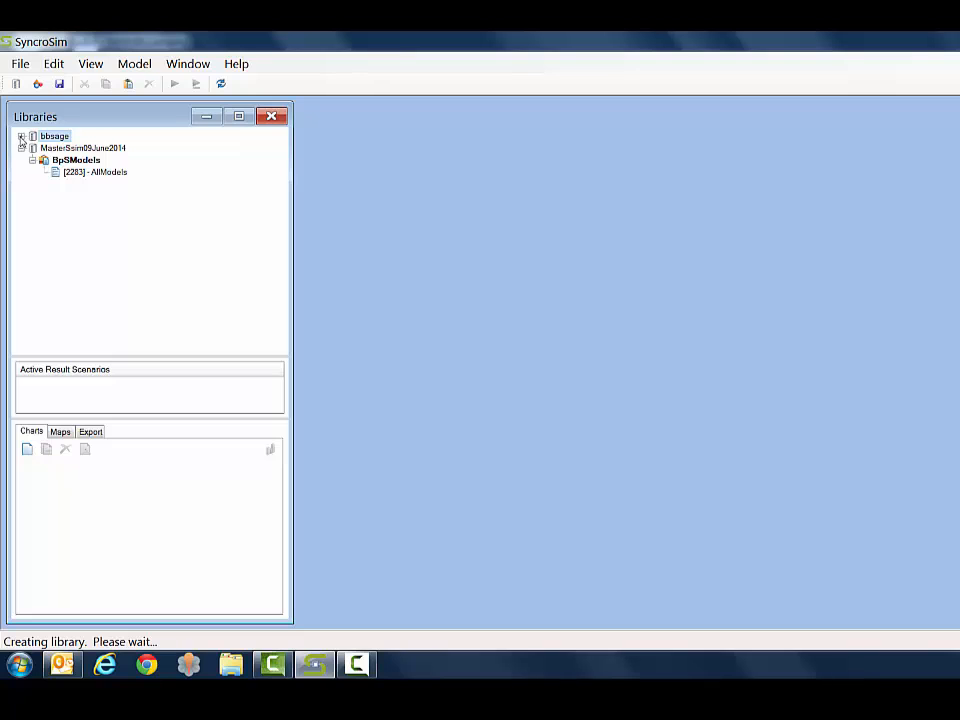
- Expand the bbsage library, check the pathway diagram of the copied AllModels scenario, and close the scenario
{"action": "left_click", "coordinate": [21, 137]}
{"action": "left_click", "coordinate": [32, 148]}
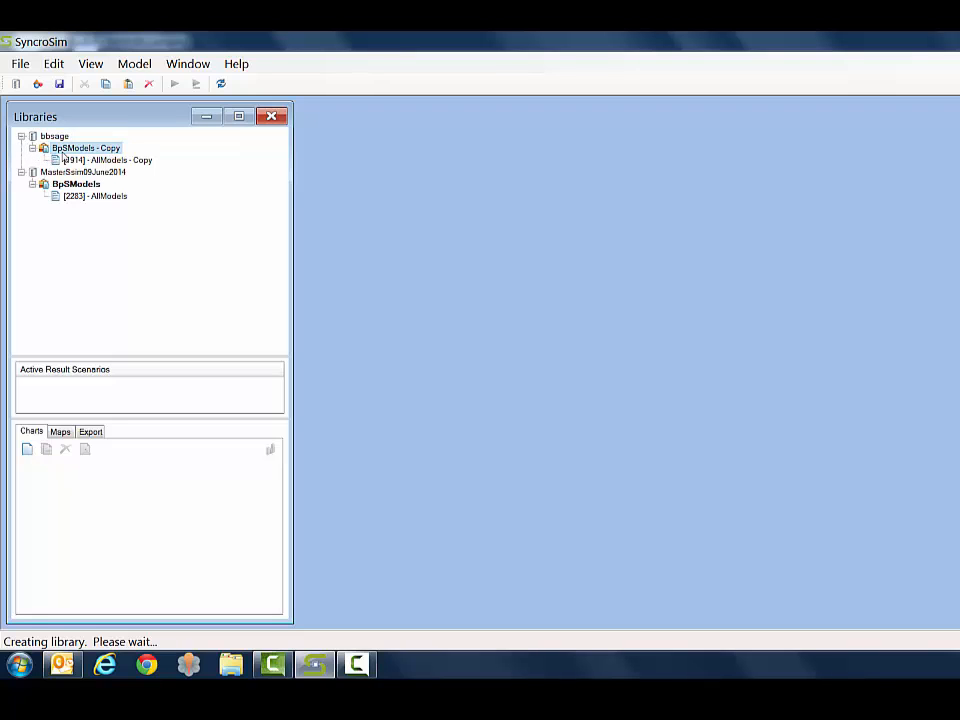
{"action": "double_click", "coordinate": [100, 160]}
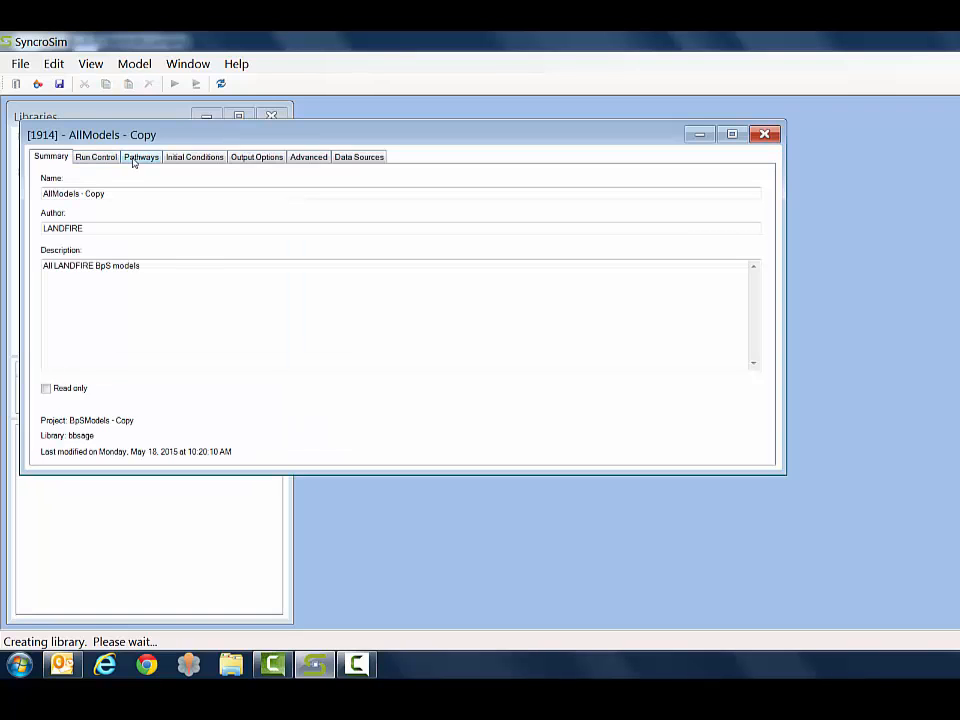
{"action": "left_click", "coordinate": [139, 157]}
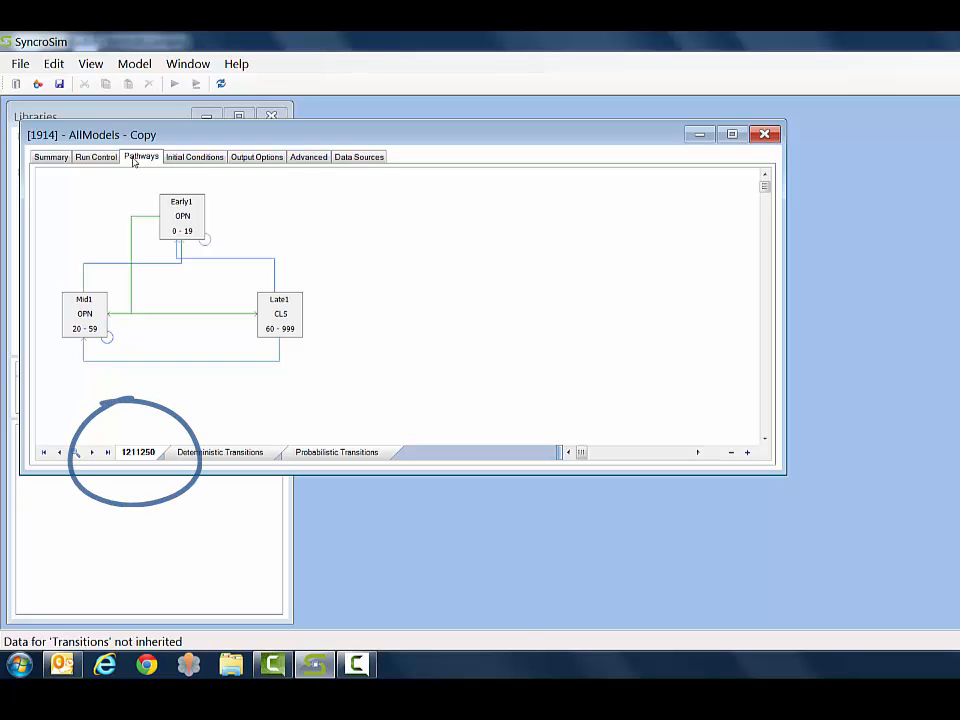
{"action": "left_click", "coordinate": [764, 134]}
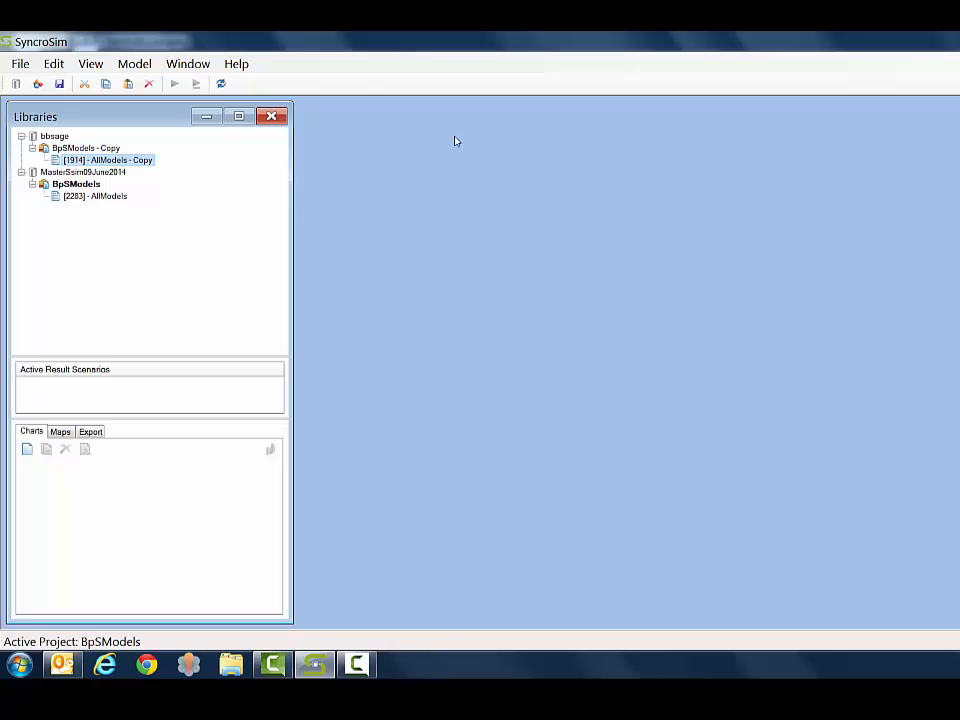
- Rename the copied AllModels scenario in the bbsage library as bbsage
{"action": "right_click", "coordinate": [128, 160]}
{"action": "left_click", "coordinate": [172, 293]}
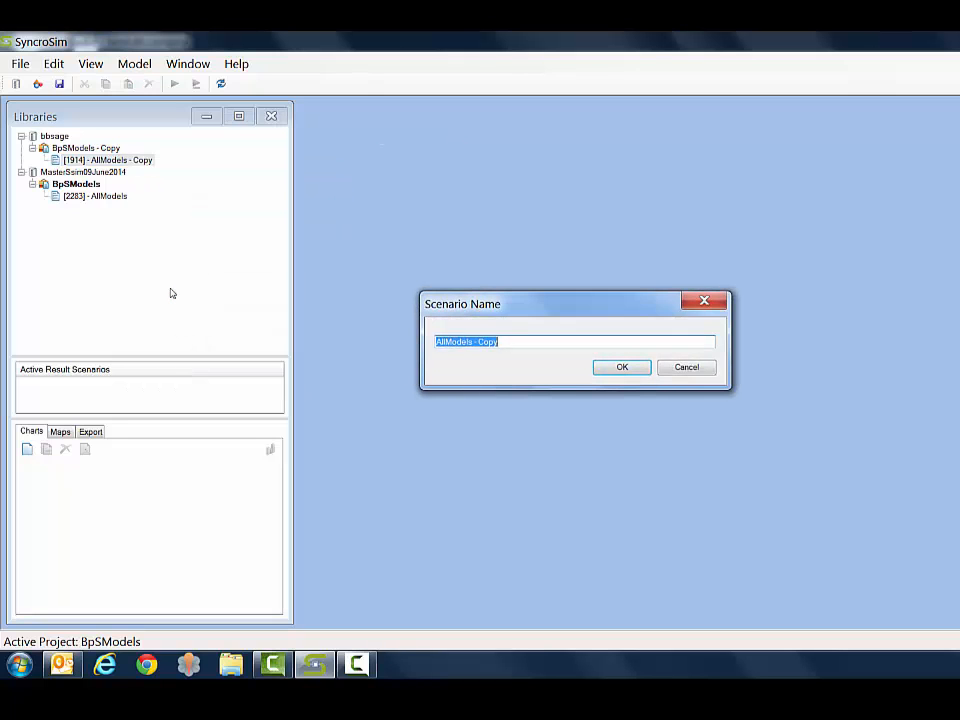
{"action": "type", "text": "bbsage"}
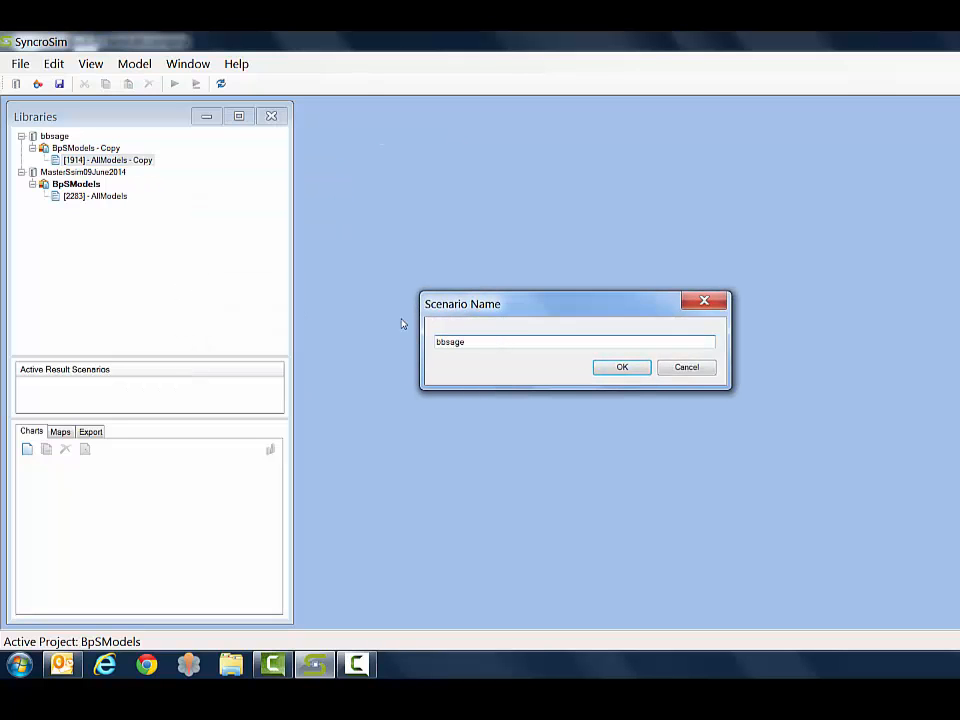
{"action": "left_click", "coordinate": [621, 367]}
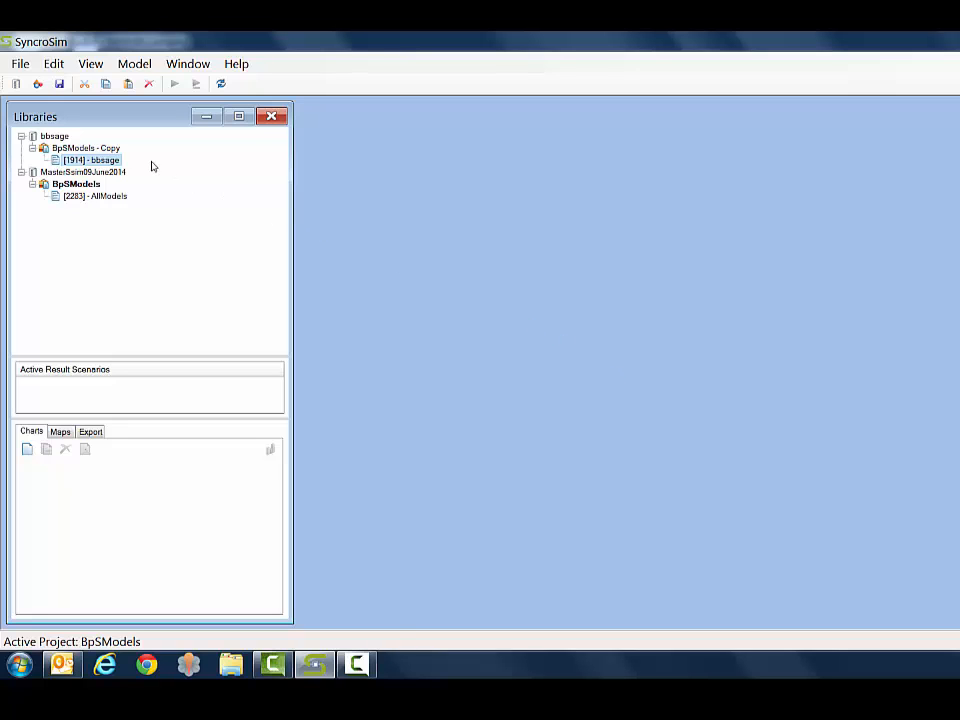
- Open the bbsage scenario's probabilistic transitions in a maximized window and sort them by transition type in descending order
{"action": "double_click", "coordinate": [112, 163]}
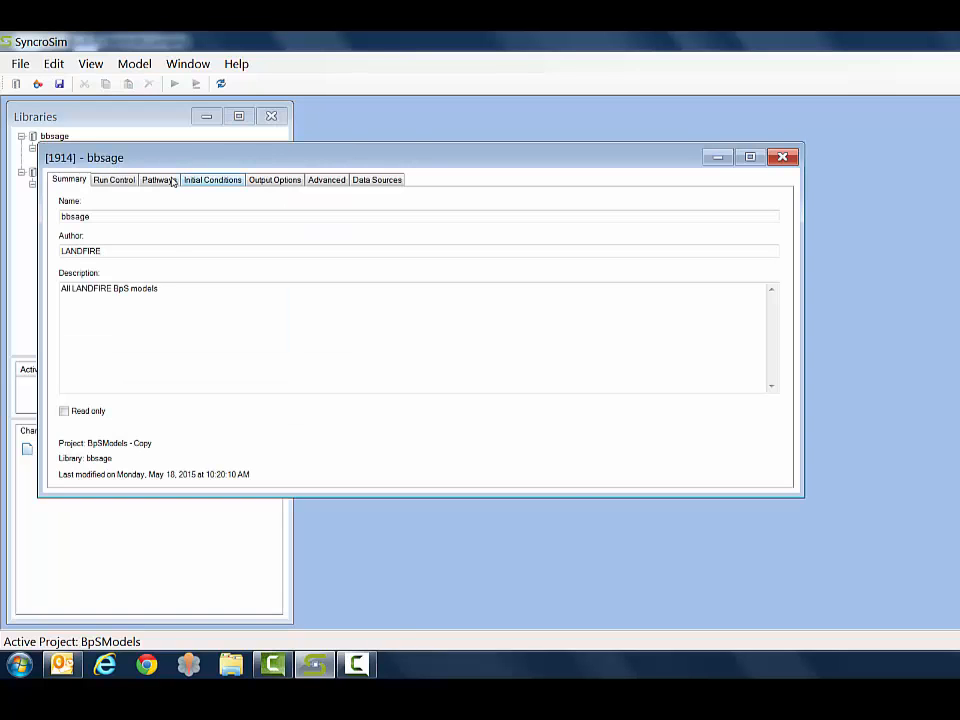
{"action": "left_click", "coordinate": [163, 181]}
{"action": "left_click", "coordinate": [752, 157]}
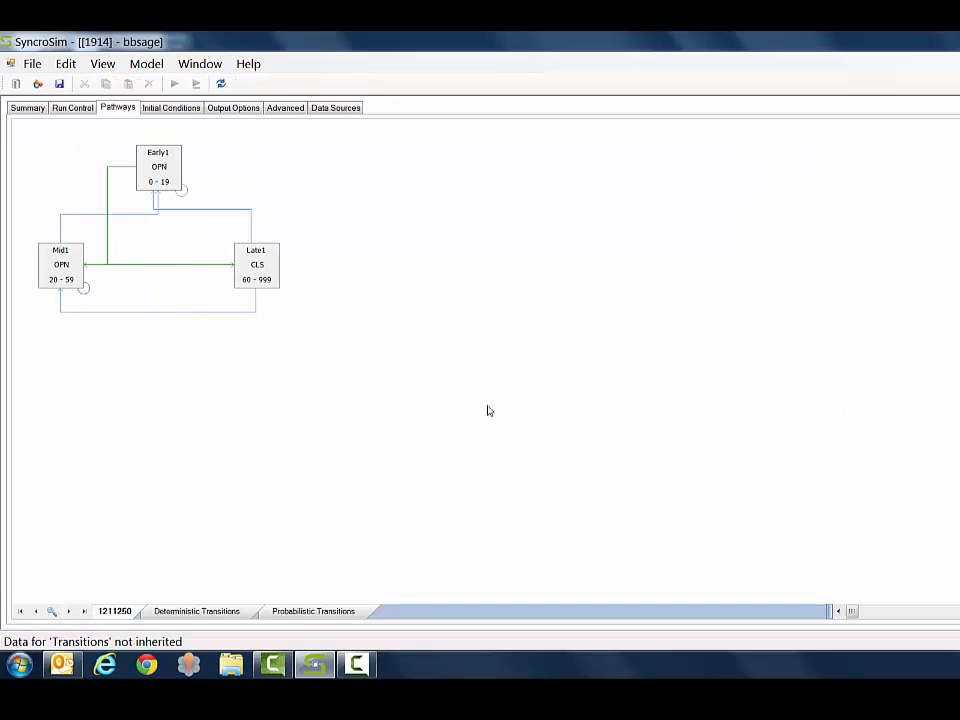
{"action": "left_click", "coordinate": [355, 612]}
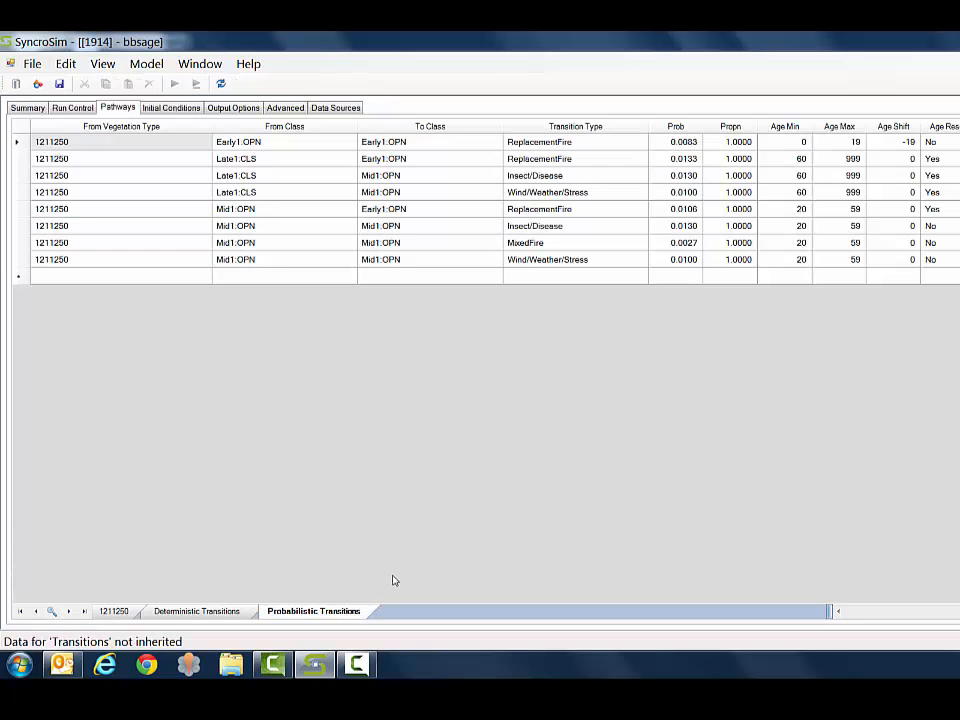
{"action": "left_click", "coordinate": [597, 133]}
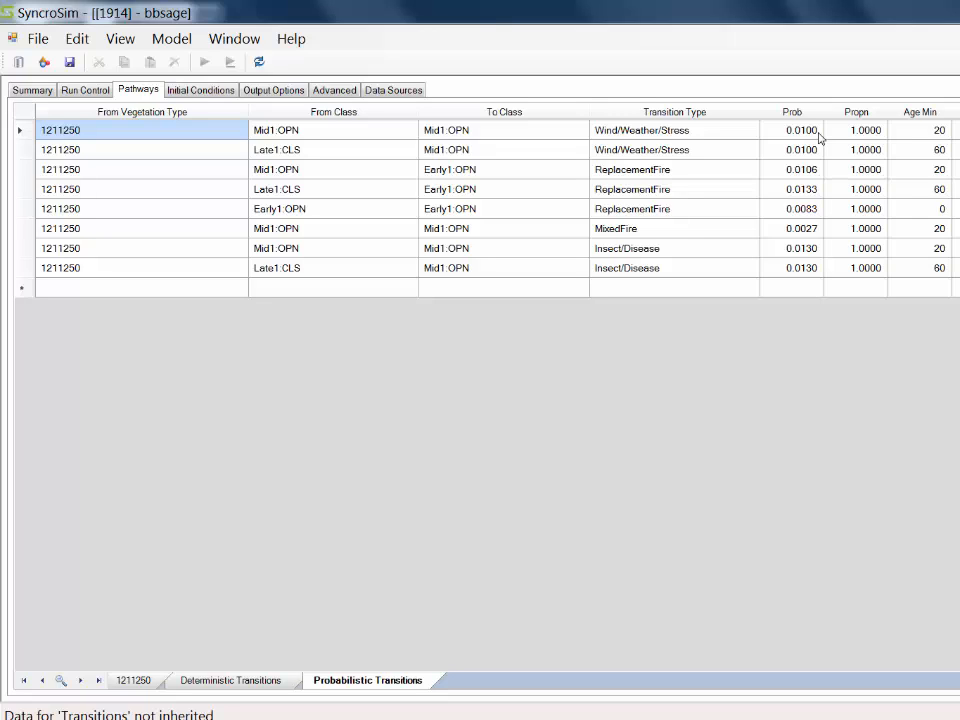
- Set the probability of both Wind/Weather/Stress transitions, Mid1:OPN and Late1:CLS, to 0.02 and save the changes
{"action": "left_click", "coordinate": [818, 133]}
{"action": "type", "text": ".02"}
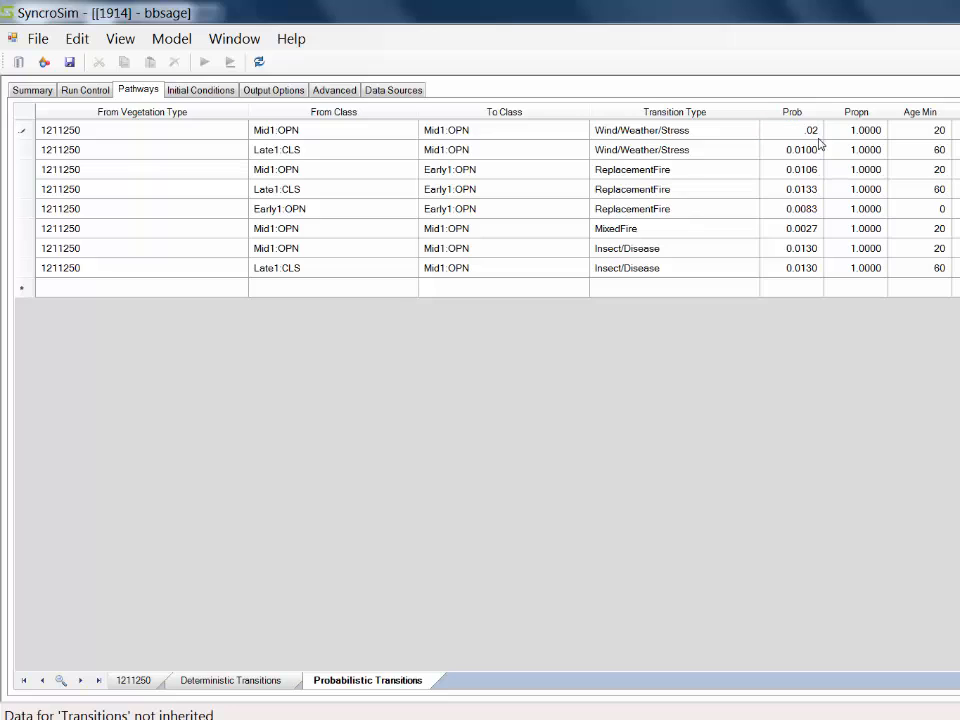
{"action": "left_click", "coordinate": [816, 150]}
{"action": "type", "text": ".02"}
{"action": "left_click", "coordinate": [863, 155]}
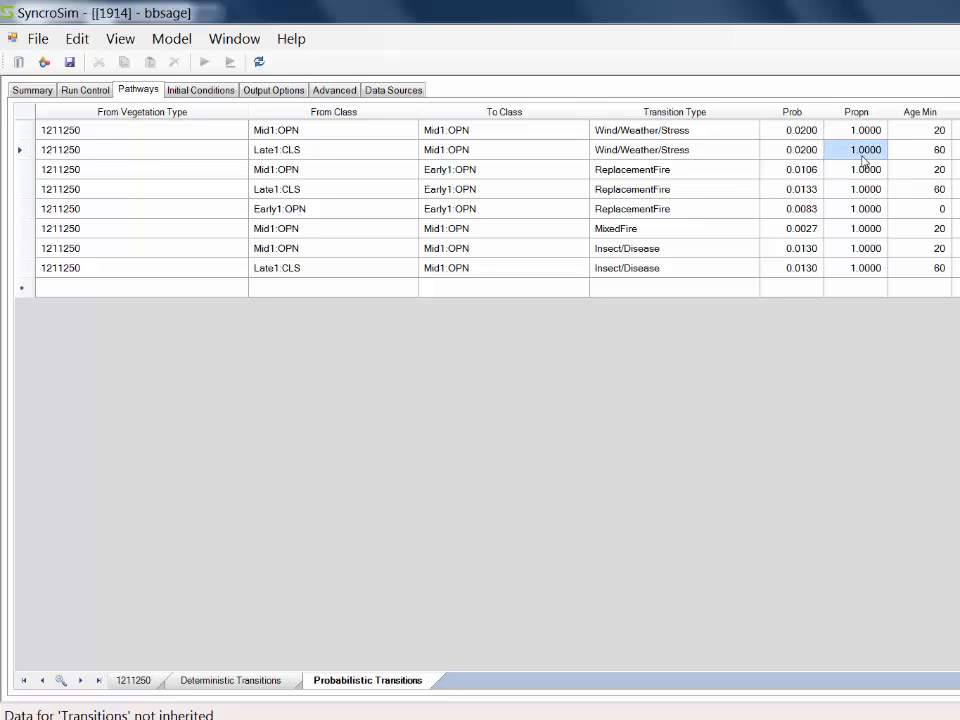
{"action": "left_click", "coordinate": [70, 62]}
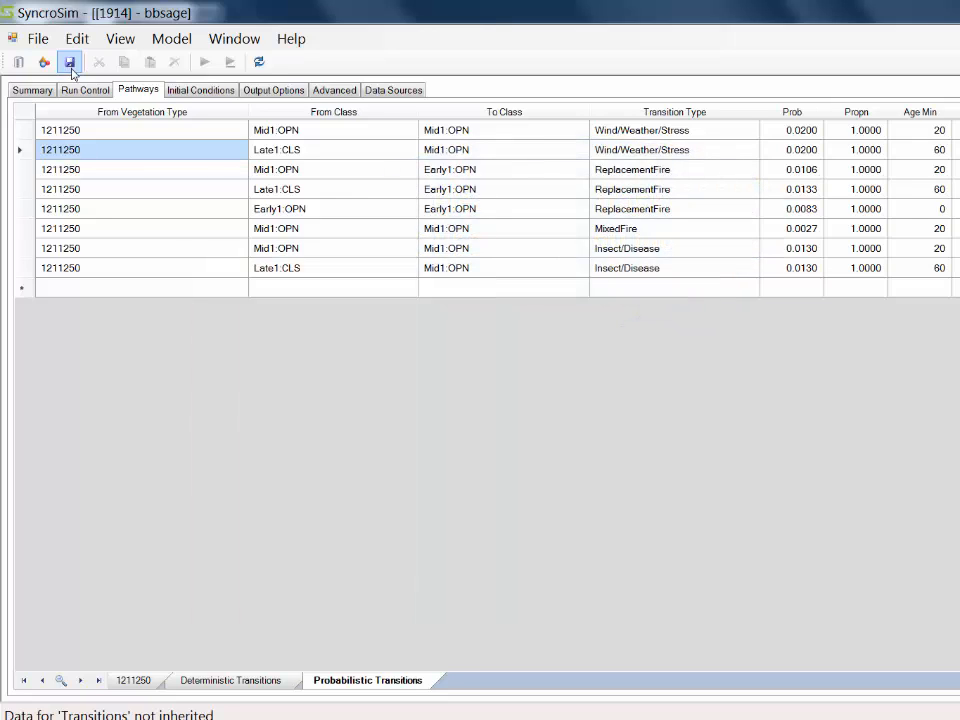
- Set the scenario's total iterations to 3 and review its non-spatial initial conditions
{"action": "left_click", "coordinate": [86, 92]}
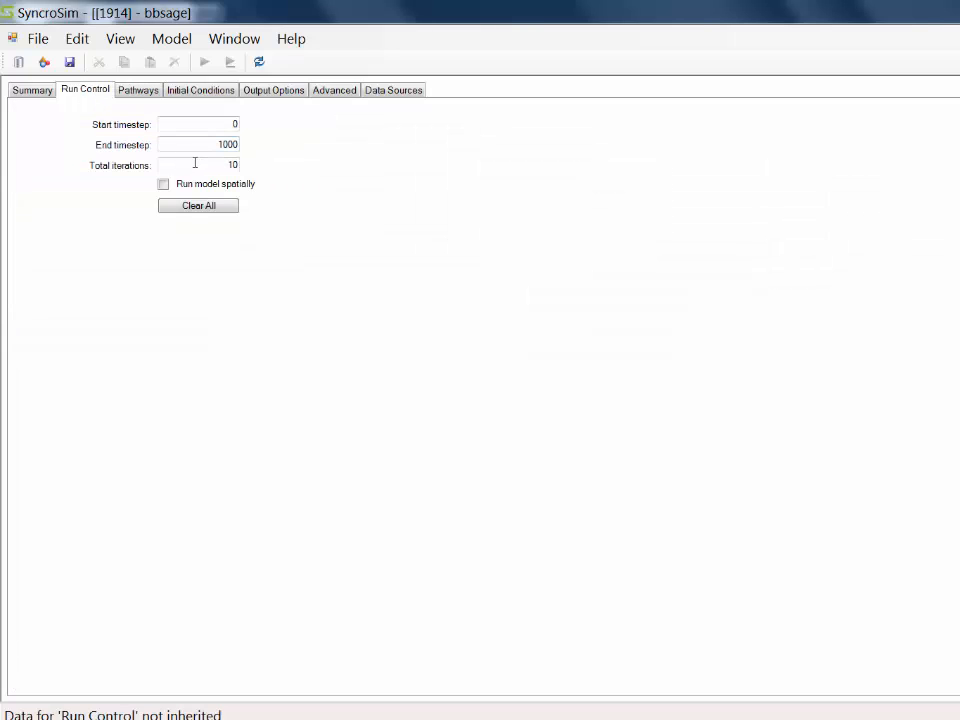
{"action": "left_click_drag", "start_coordinate": [195, 164], "coordinate": [267, 171]}
{"action": "type", "text": "3"}
{"action": "left_click", "coordinate": [209, 95]}
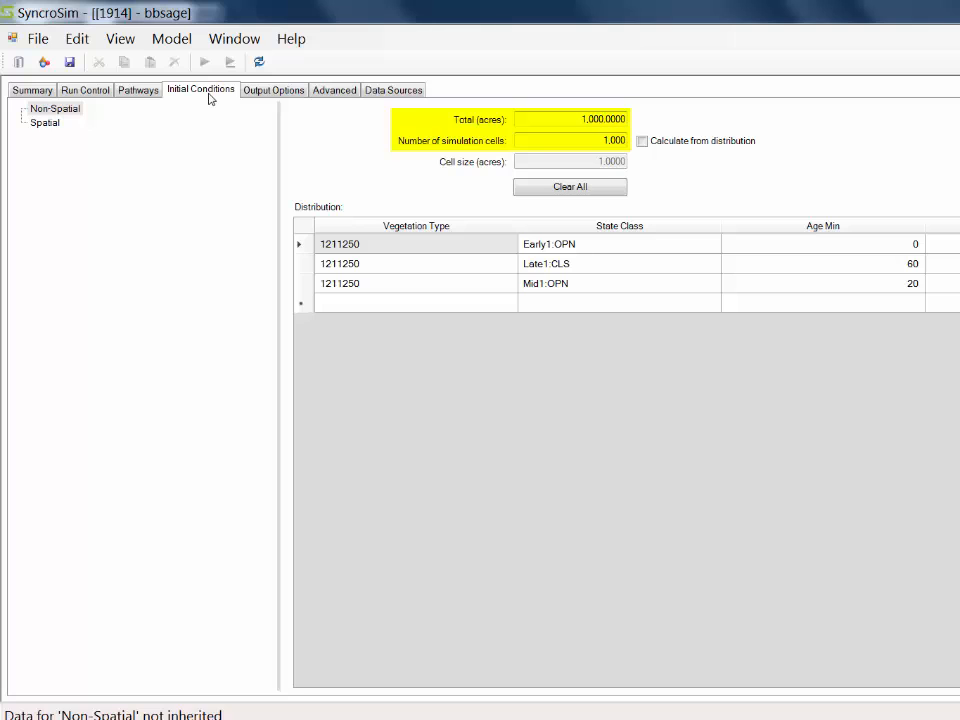
- Set the summary output of state classes and transitions to every 500 timesteps, and close the scenario
{"action": "left_click", "coordinate": [277, 94]}
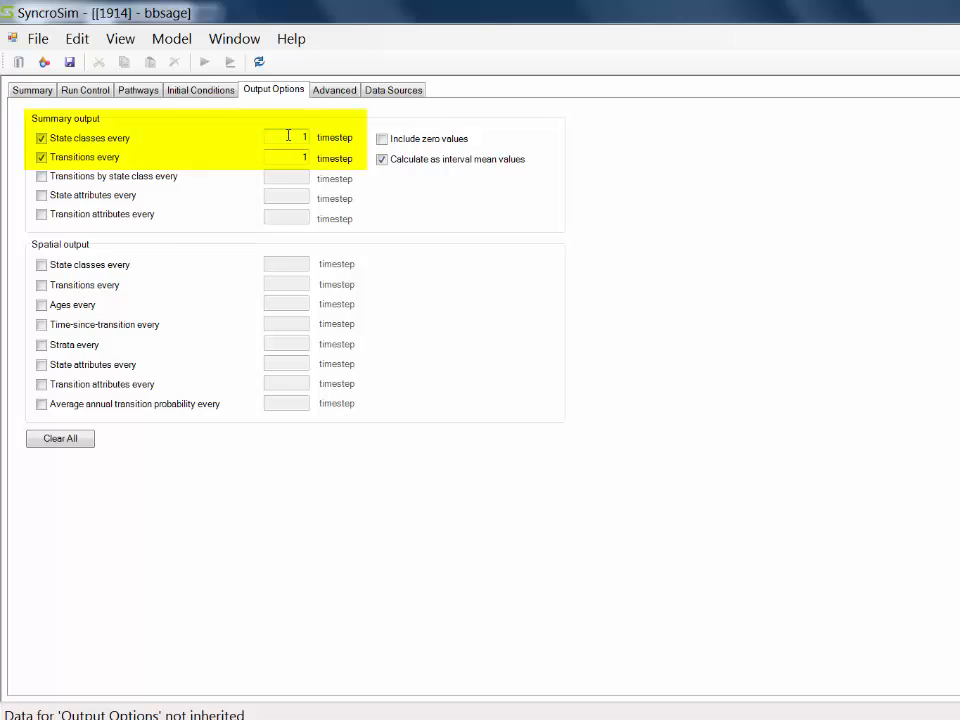
{"action": "left_click_drag", "start_coordinate": [298, 136], "coordinate": [310, 136]}
{"action": "type", "text": "500"}
{"action": "double_click", "coordinate": [308, 157]}
{"action": "type", "text": "500"}
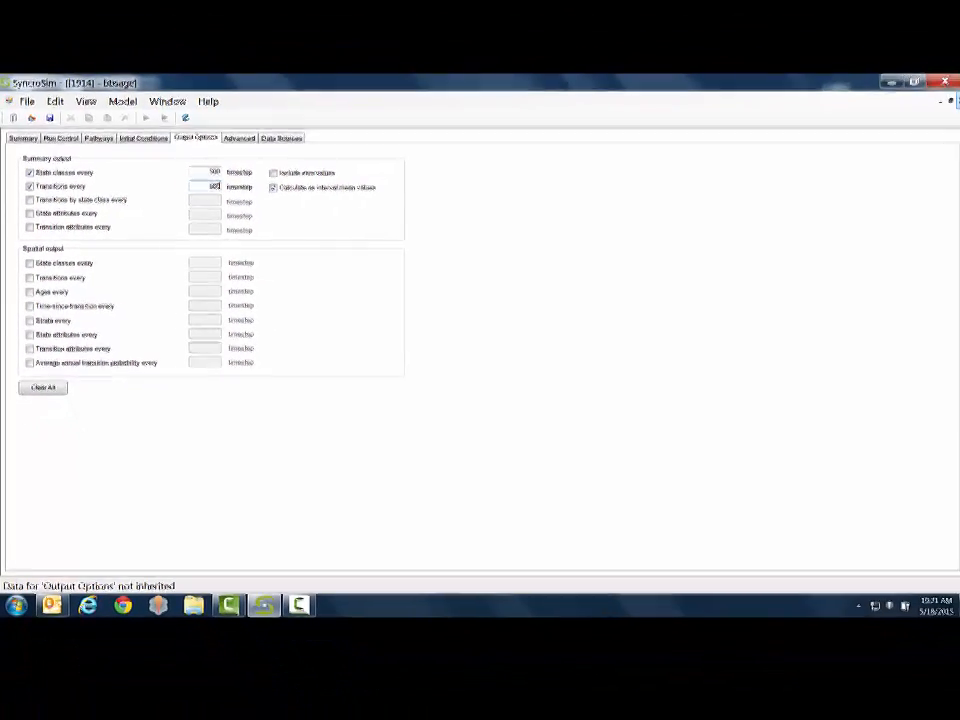
{"action": "left_click", "coordinate": [954, 102]}
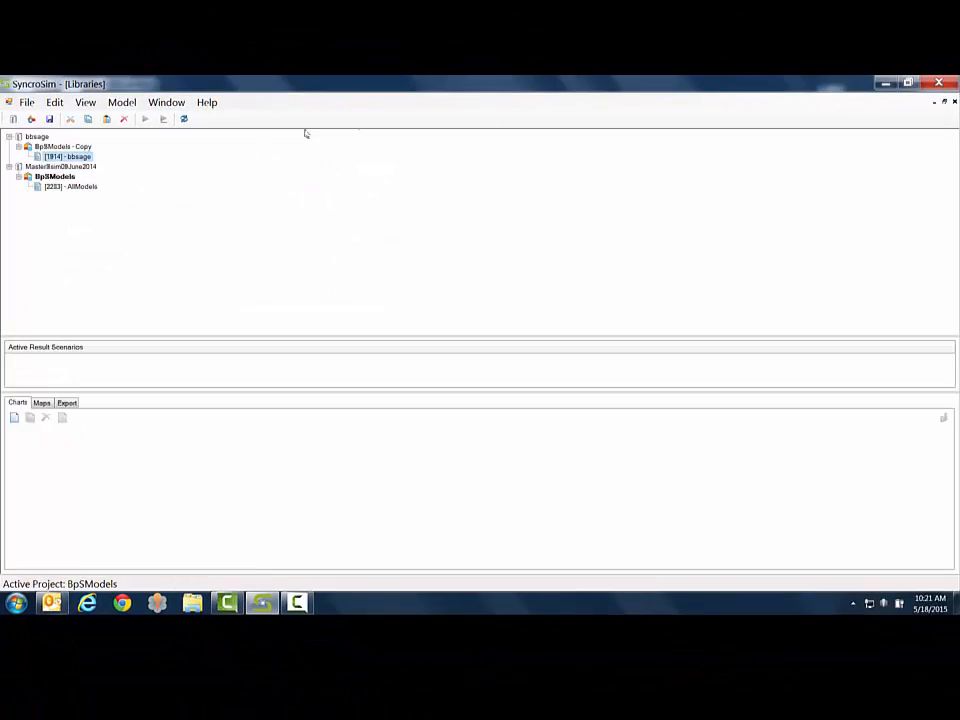
- Make BpSModels - Copy the active project, run its bbsage scenario, and close the task list when the run finishes
{"action": "right_click", "coordinate": [73, 148]}
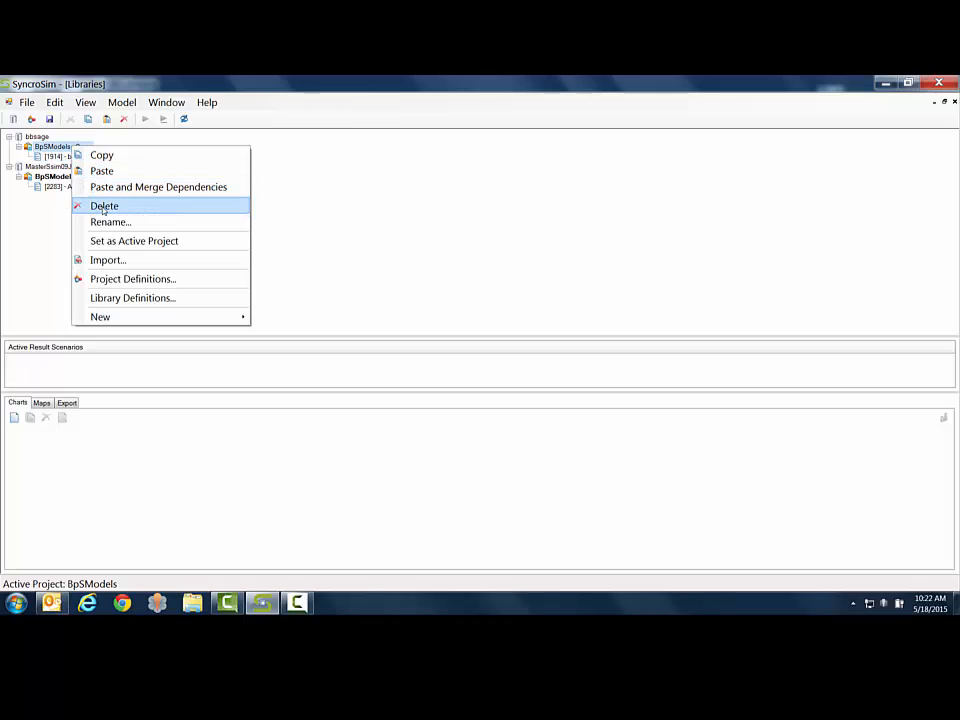
{"action": "left_click", "coordinate": [134, 241]}
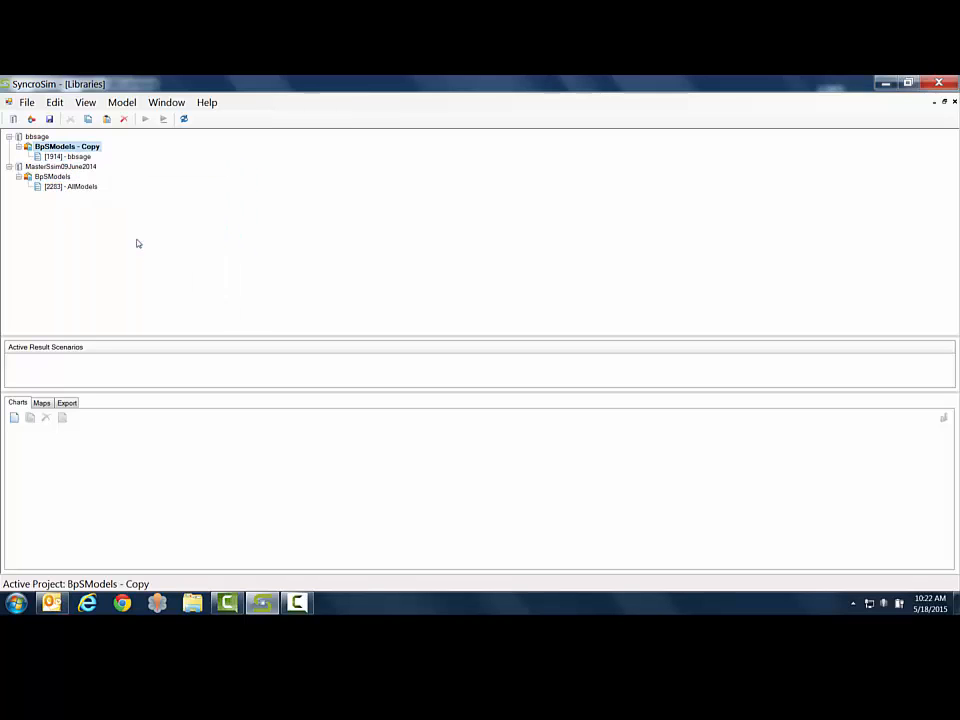
{"action": "left_click", "coordinate": [92, 156]}
{"action": "left_click", "coordinate": [144, 119]}
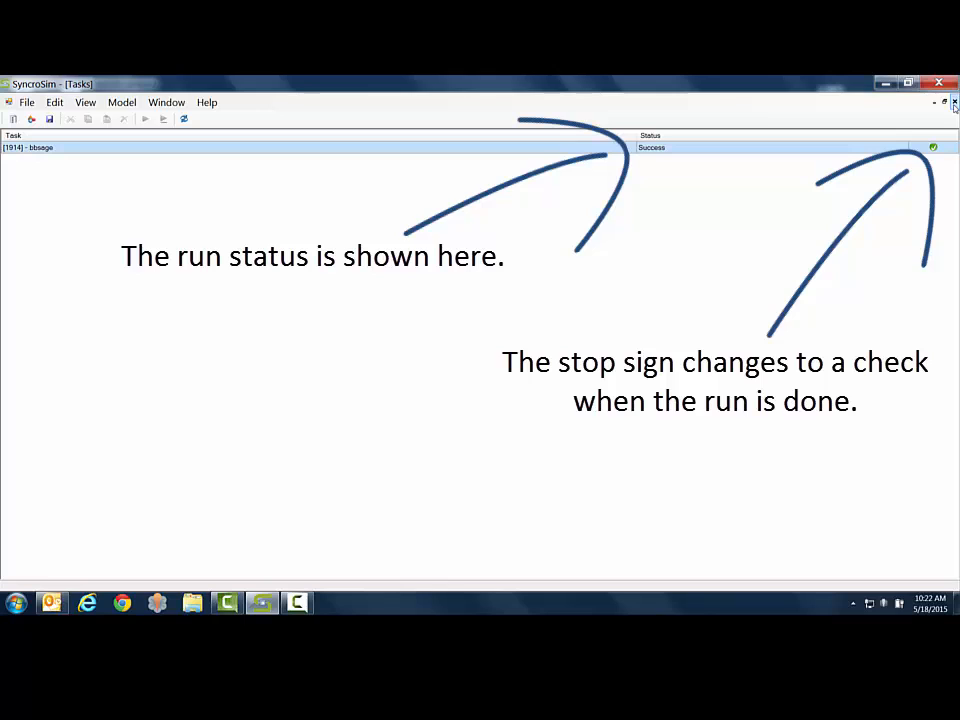
{"action": "left_click", "coordinate": [954, 103]}
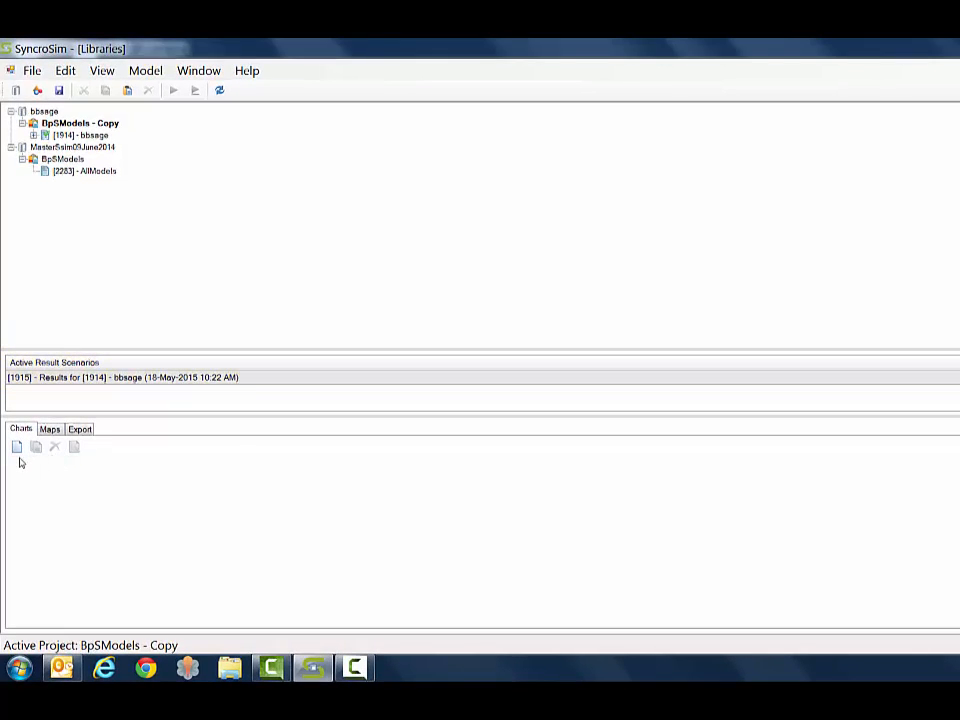
- Create a new chart named sclass and open it for setup
{"action": "left_click", "coordinate": [17, 448]}
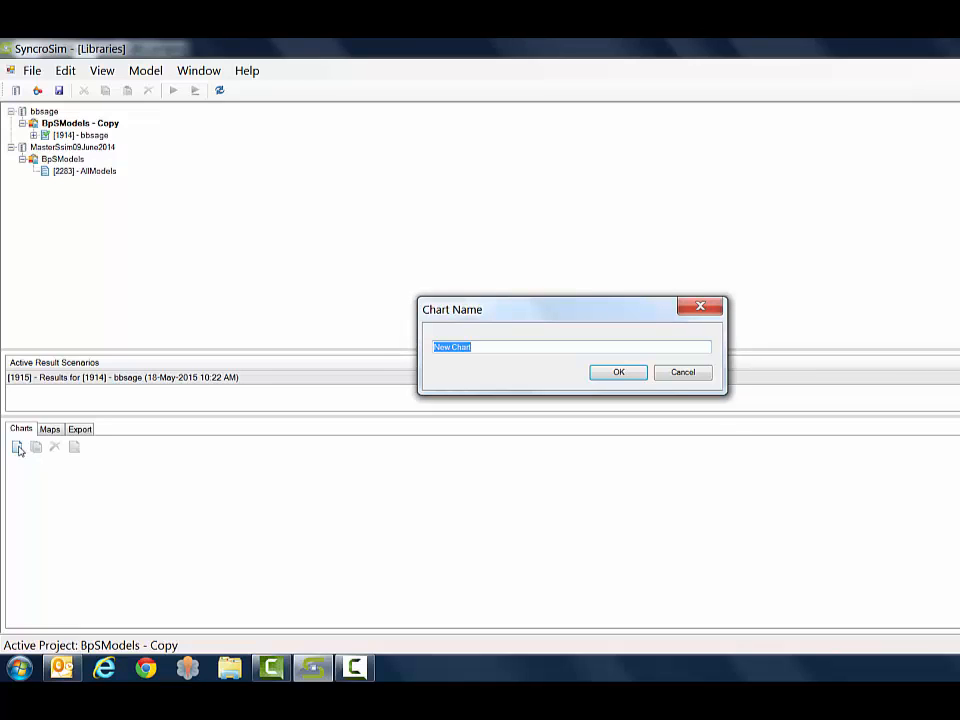
{"action": "type", "text": "sclass"}
{"action": "left_click", "coordinate": [612, 372]}
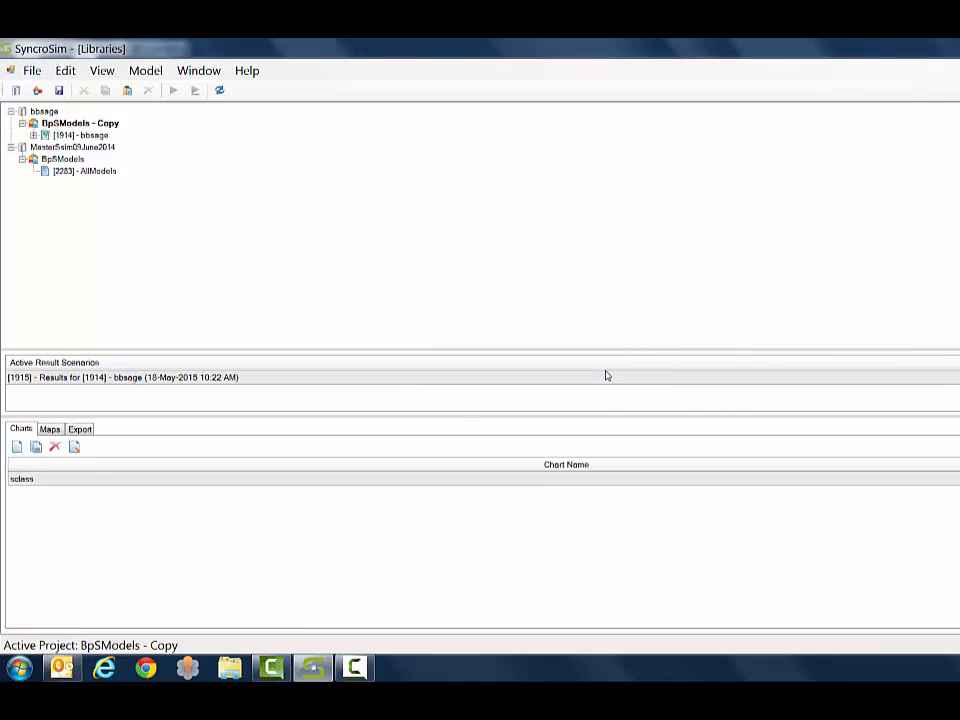
{"action": "double_click", "coordinate": [43, 481]}
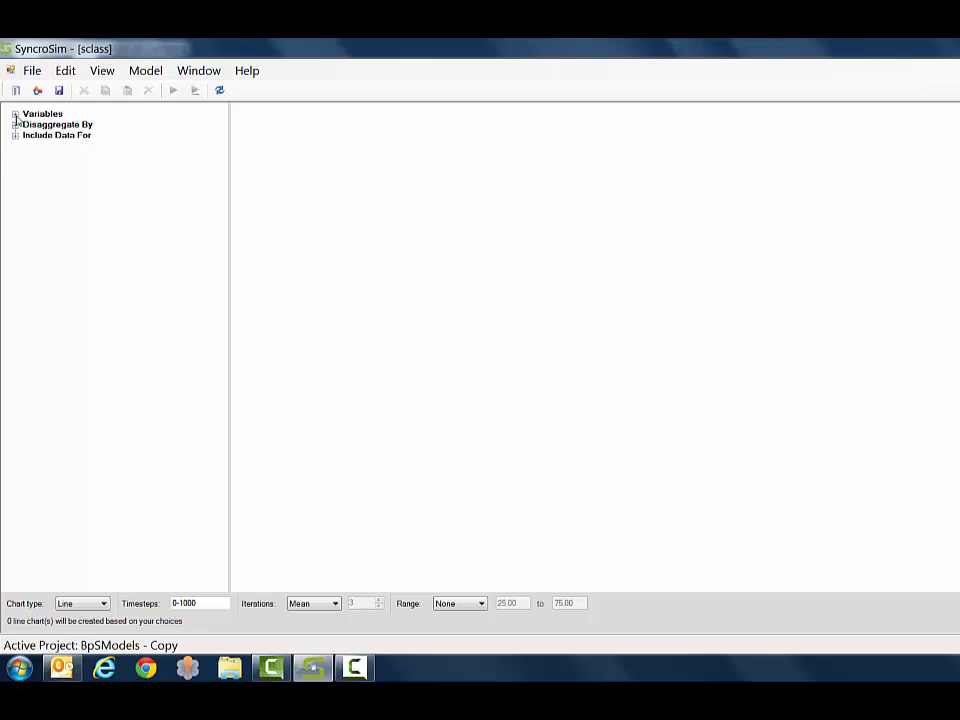
- Chart the state class variable as a proportion, disaggregated by state class
{"action": "left_click", "coordinate": [15, 114]}
{"action": "left_click", "coordinate": [26, 124]}
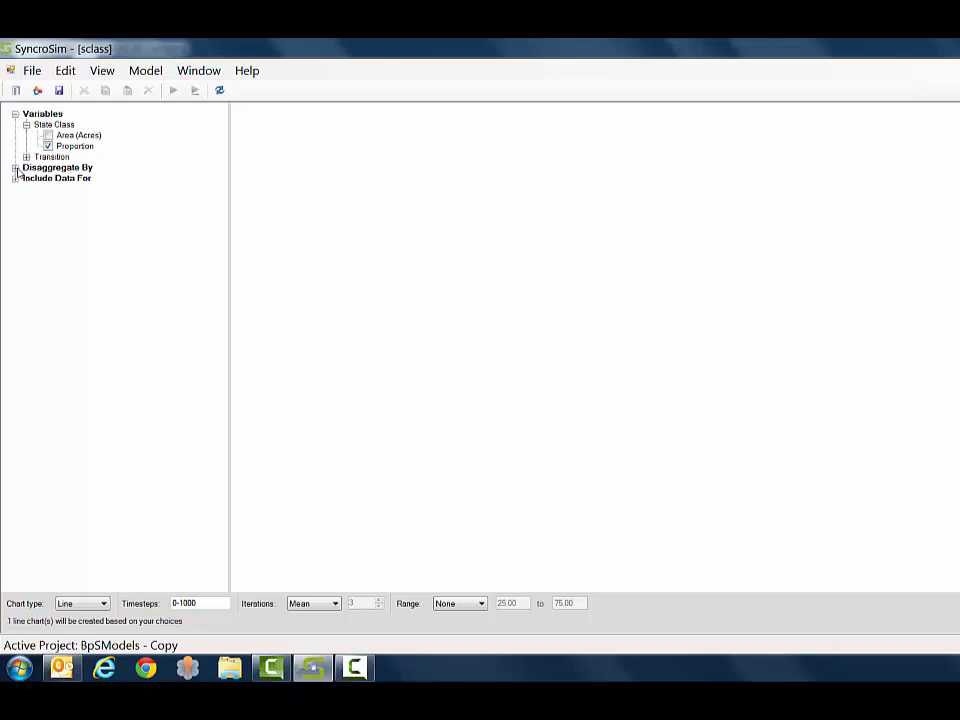
{"action": "left_click", "coordinate": [15, 168]}
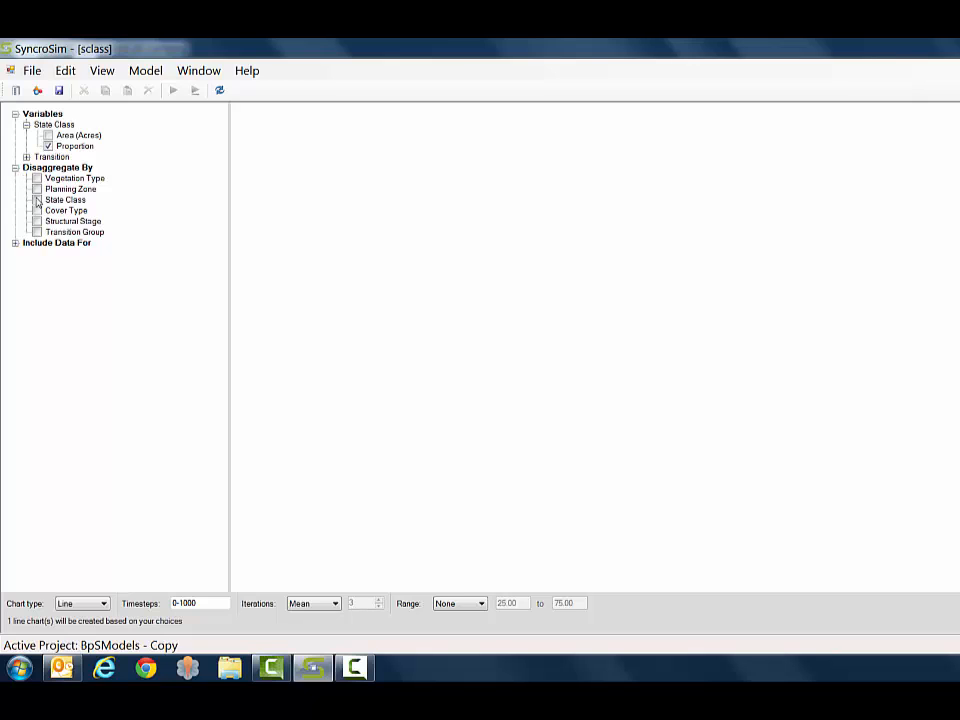
{"action": "left_click", "coordinate": [37, 200]}
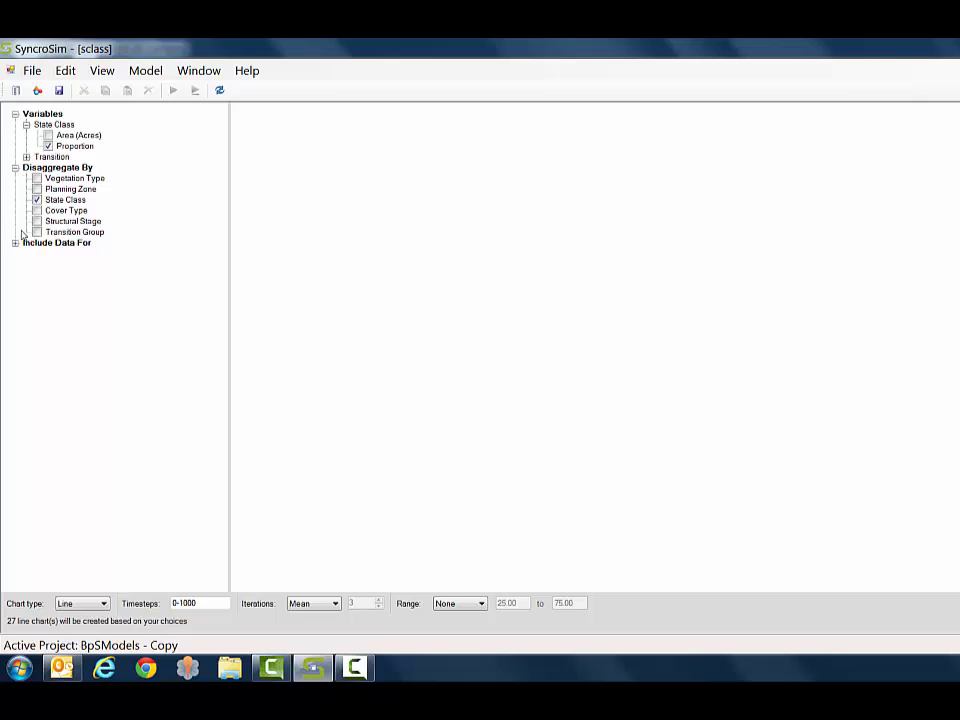
- Limit the chart's included state classes to Early1:OPN, Late1:CLS and Mid1:OPN
{"action": "left_click", "coordinate": [15, 243]}
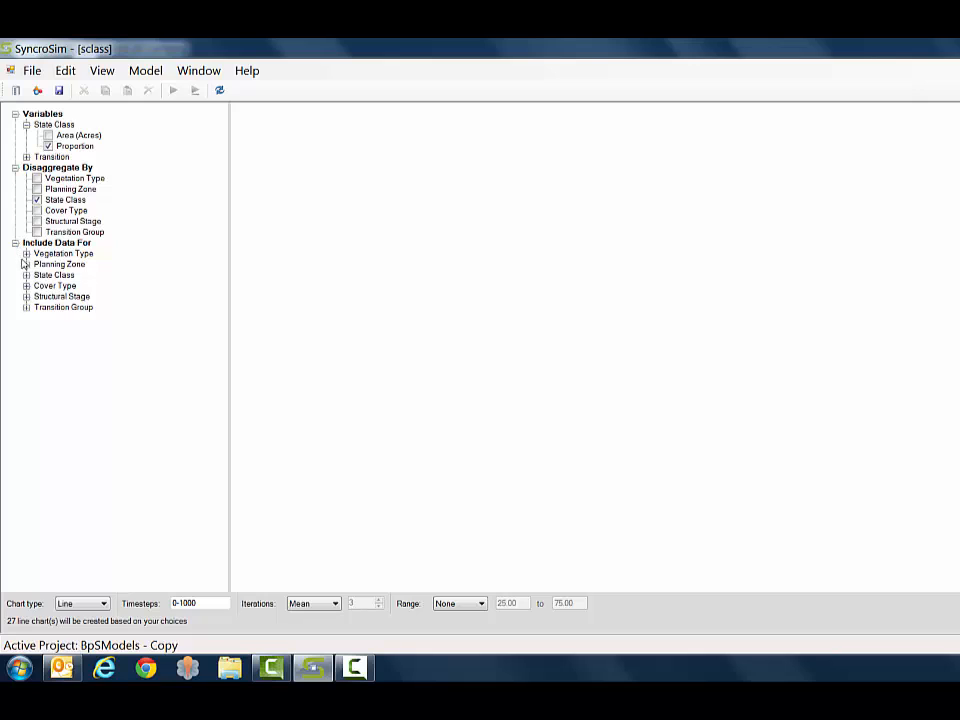
{"action": "left_click", "coordinate": [26, 275]}
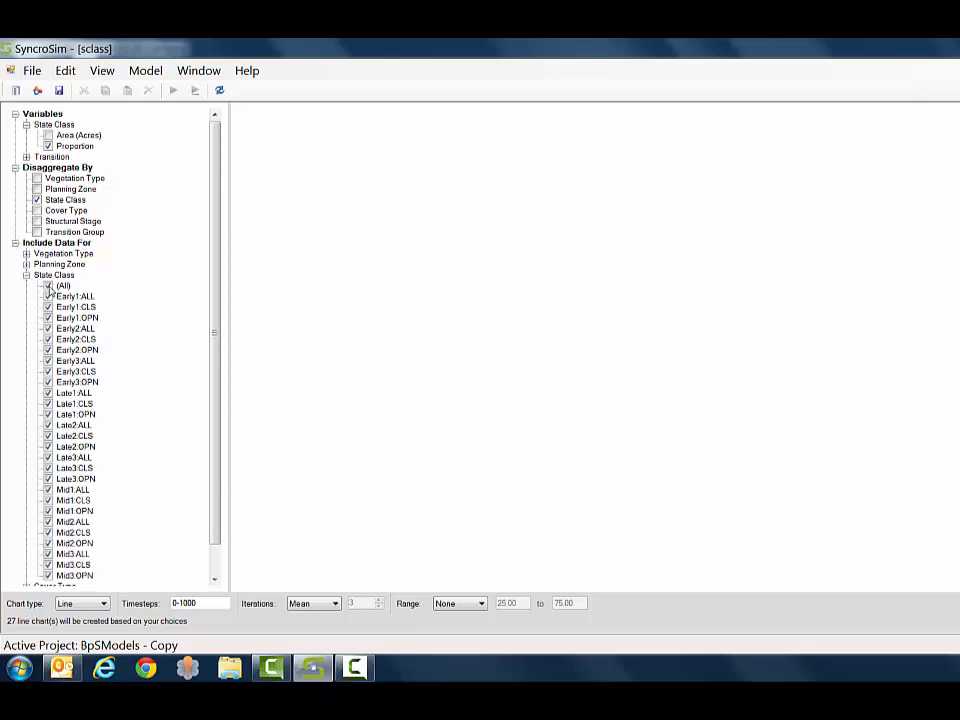
{"action": "left_click", "coordinate": [48, 286]}
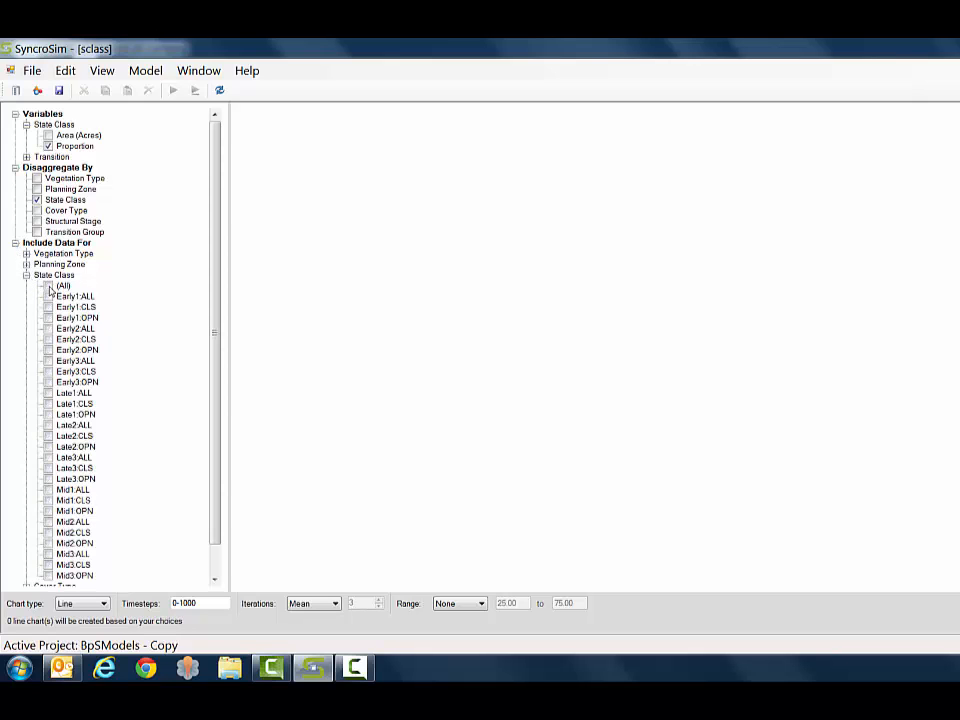
{"action": "left_click", "coordinate": [48, 318]}
{"action": "left_click", "coordinate": [48, 404]}
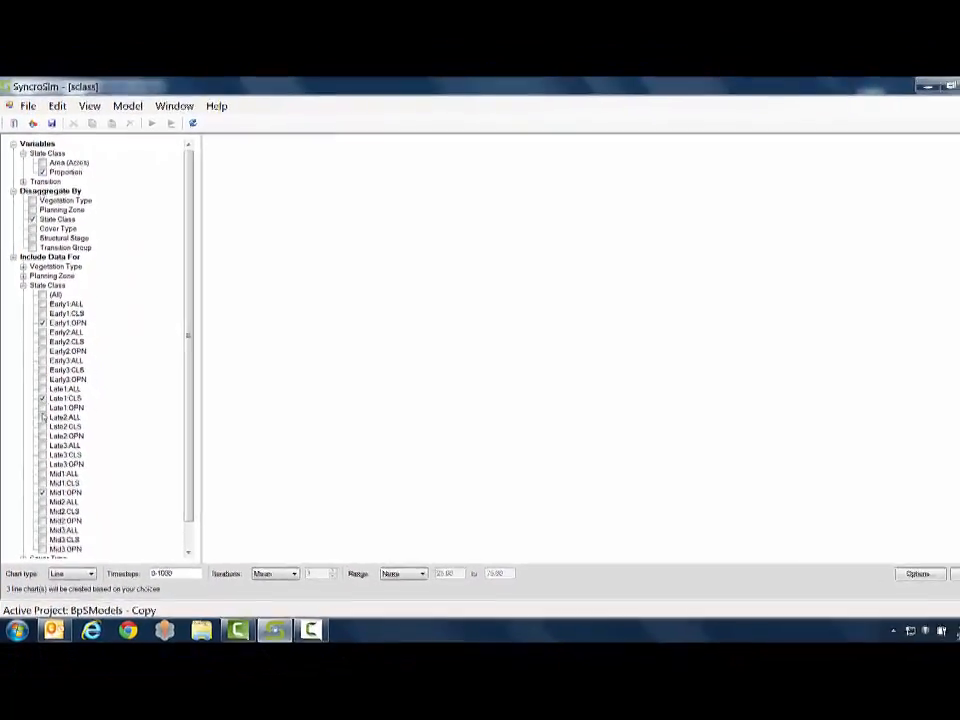
- Set the sclass chart type to Column and generate the chart for timestep 1000
{"action": "left_click", "coordinate": [92, 580]}
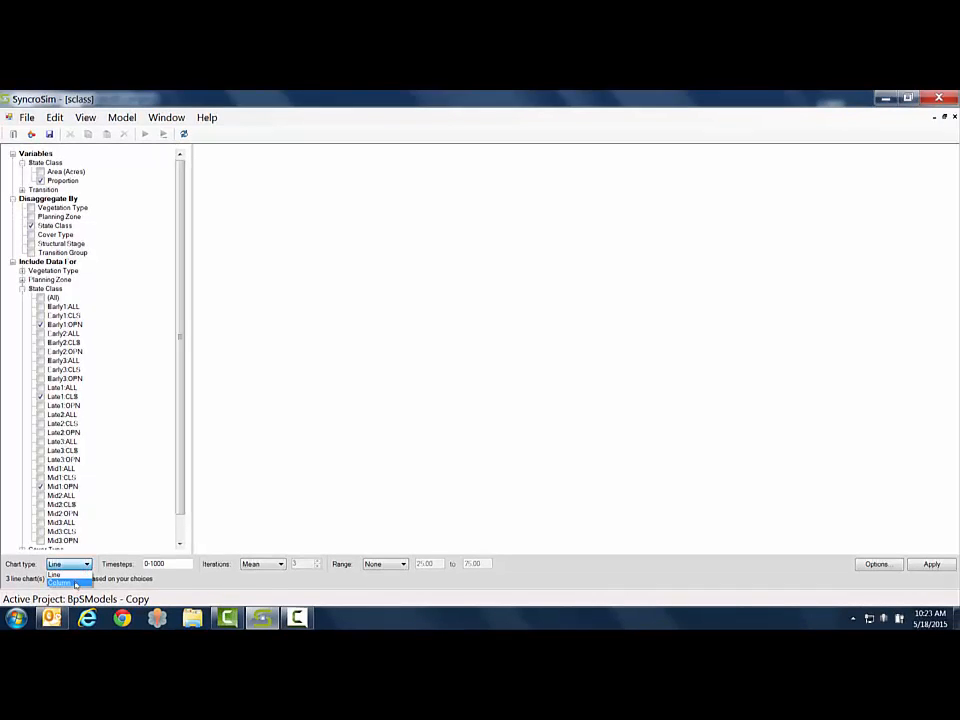
{"action": "left_click", "coordinate": [60, 582]}
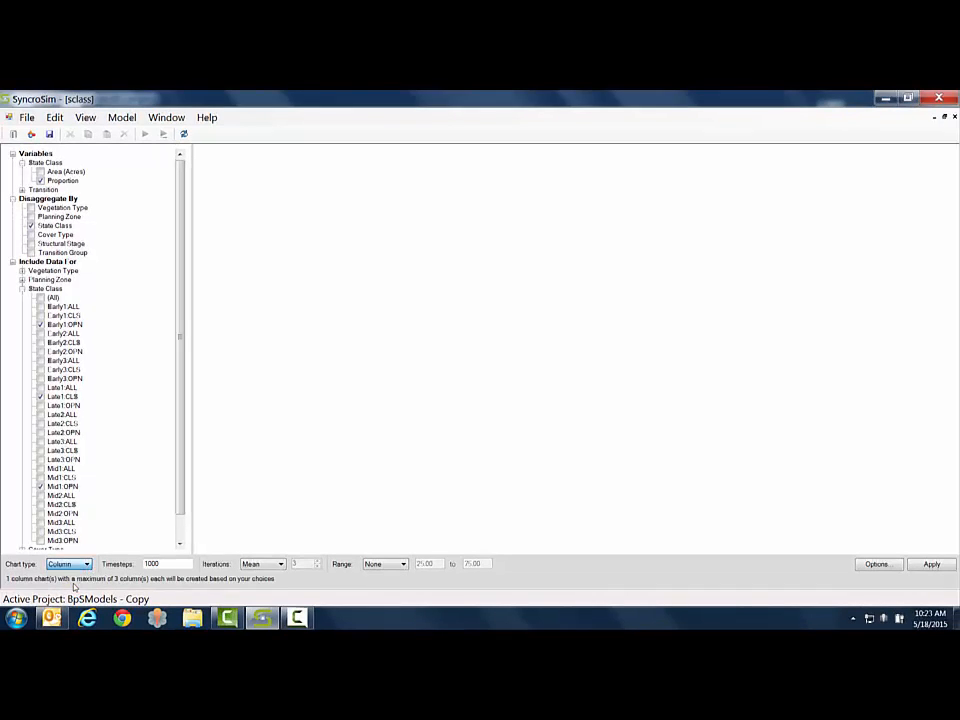
{"action": "left_click", "coordinate": [930, 566]}
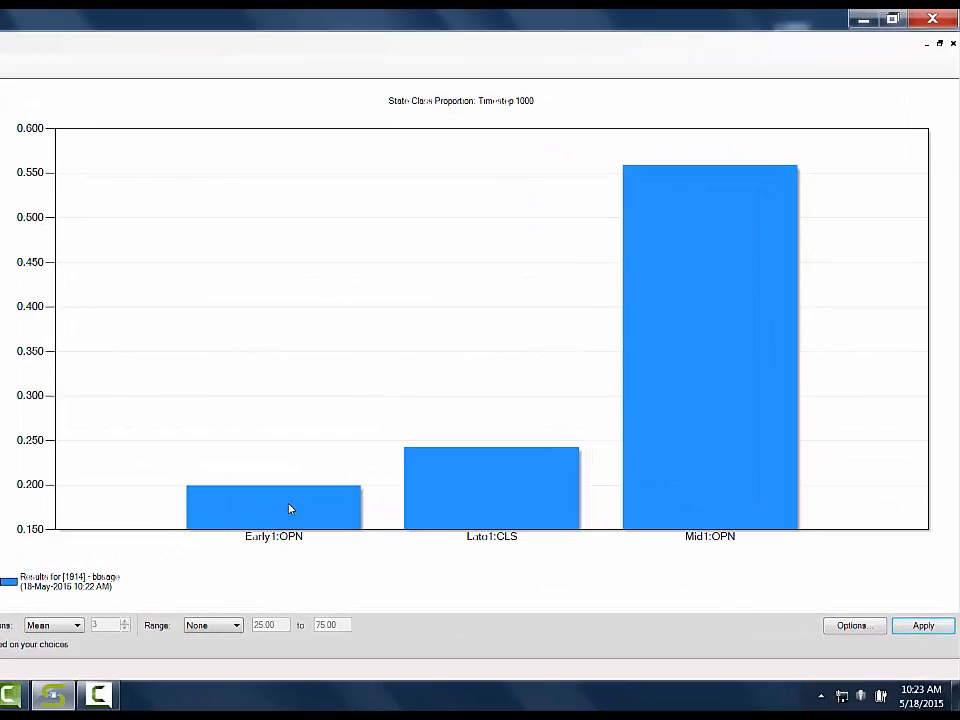
- Read the mean proportion of the Early1:OPN, Late1:CLS and Mid1:OPN columns, and close the chart
{"action": "mouse_move", "coordinate": [290, 509]}
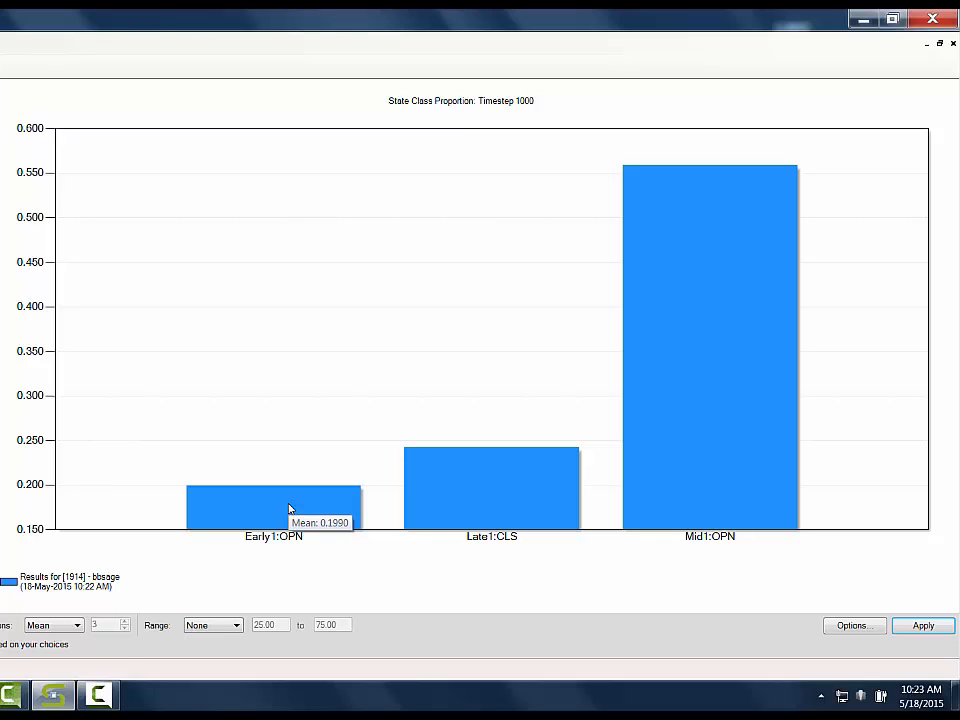
{"action": "mouse_move", "coordinate": [478, 488]}
{"action": "mouse_move", "coordinate": [692, 397]}
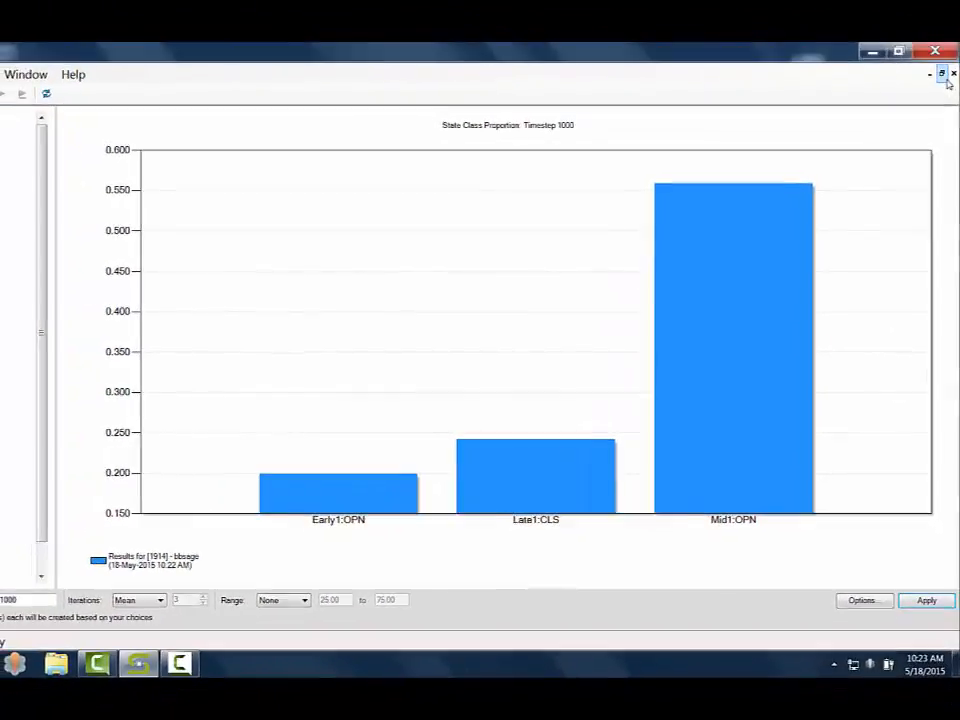
{"action": "left_click", "coordinate": [953, 73]}
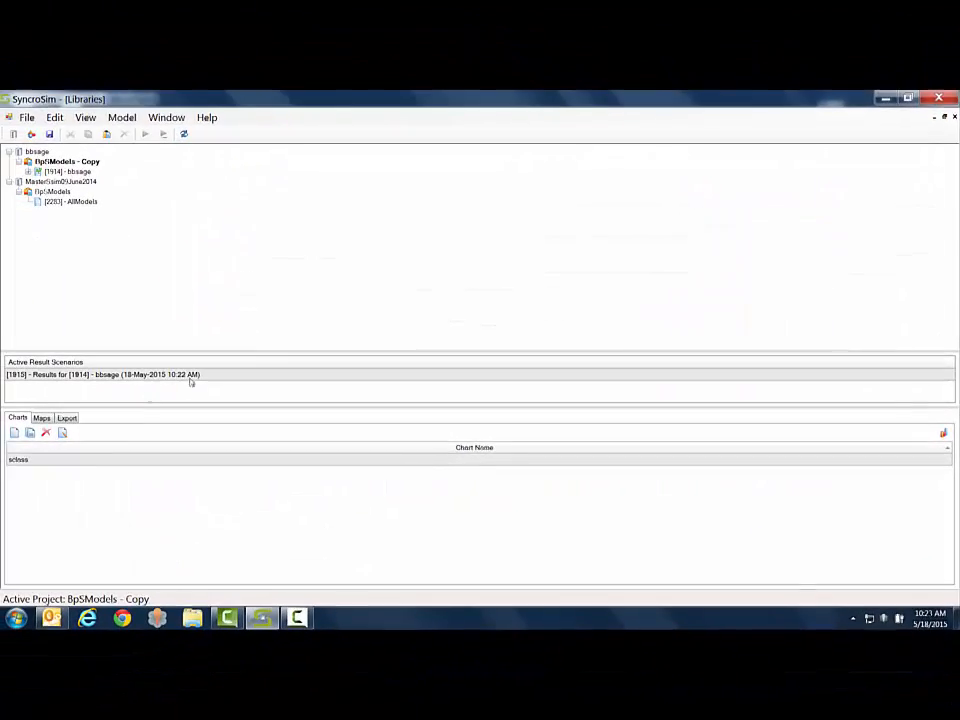
- Create a second chart named fire and open it for setup
{"action": "left_click", "coordinate": [15, 432]}
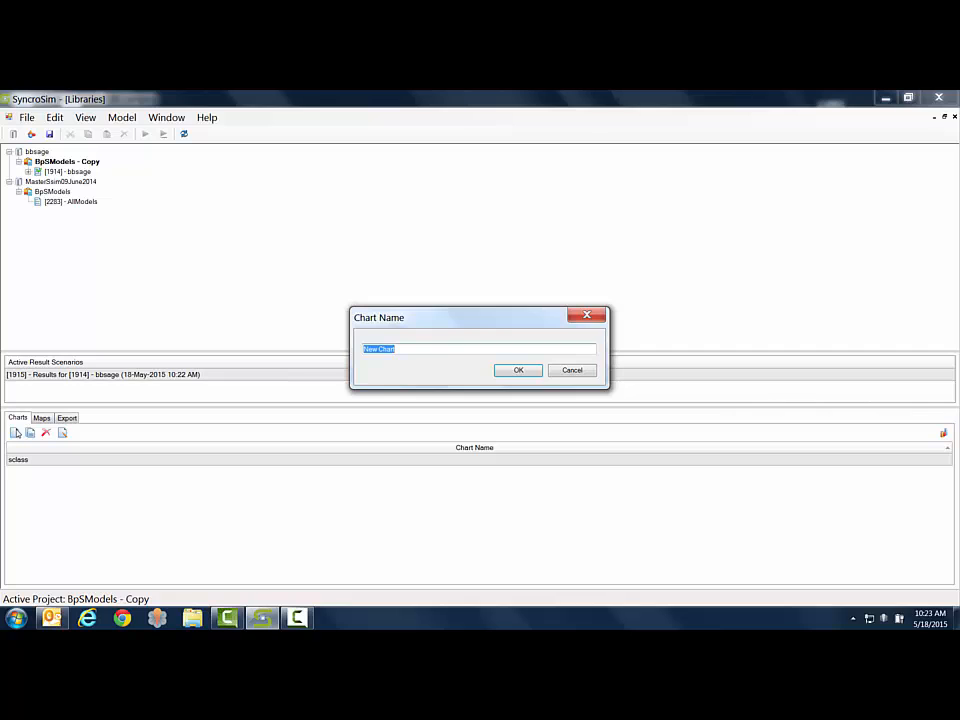
{"action": "type", "text": "t"}
{"action": "left_click", "coordinate": [518, 370]}
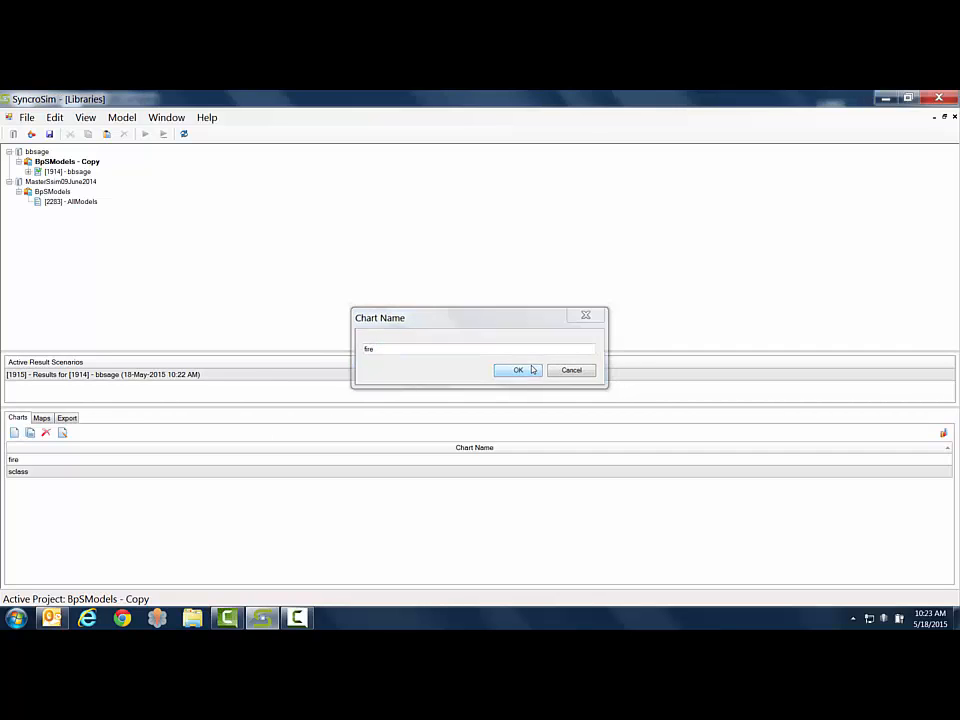
{"action": "double_click", "coordinate": [45, 459]}
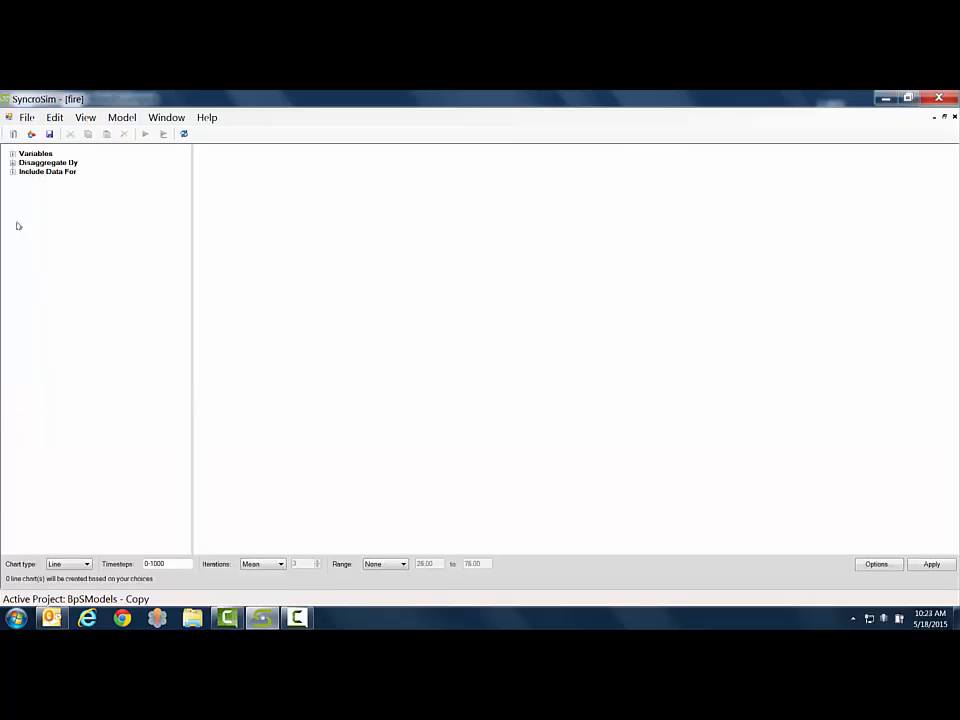
- Chart the transition variable as a proportion, disaggregated by transition group
{"action": "left_click", "coordinate": [12, 153]}
{"action": "left_click", "coordinate": [22, 171]}
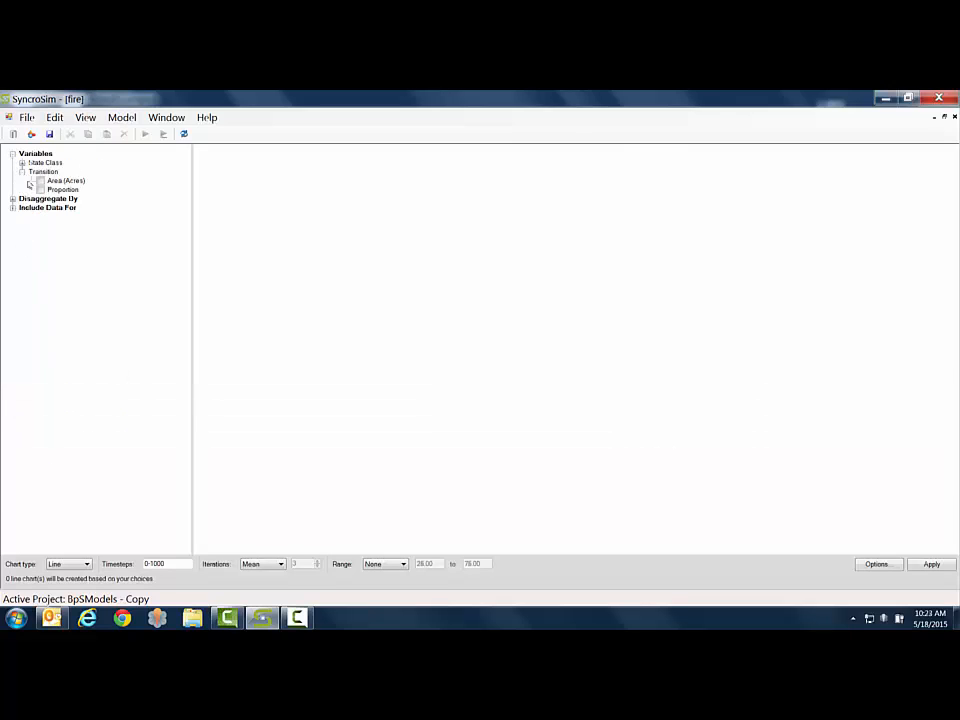
{"action": "left_click", "coordinate": [40, 189]}
{"action": "left_click", "coordinate": [12, 198]}
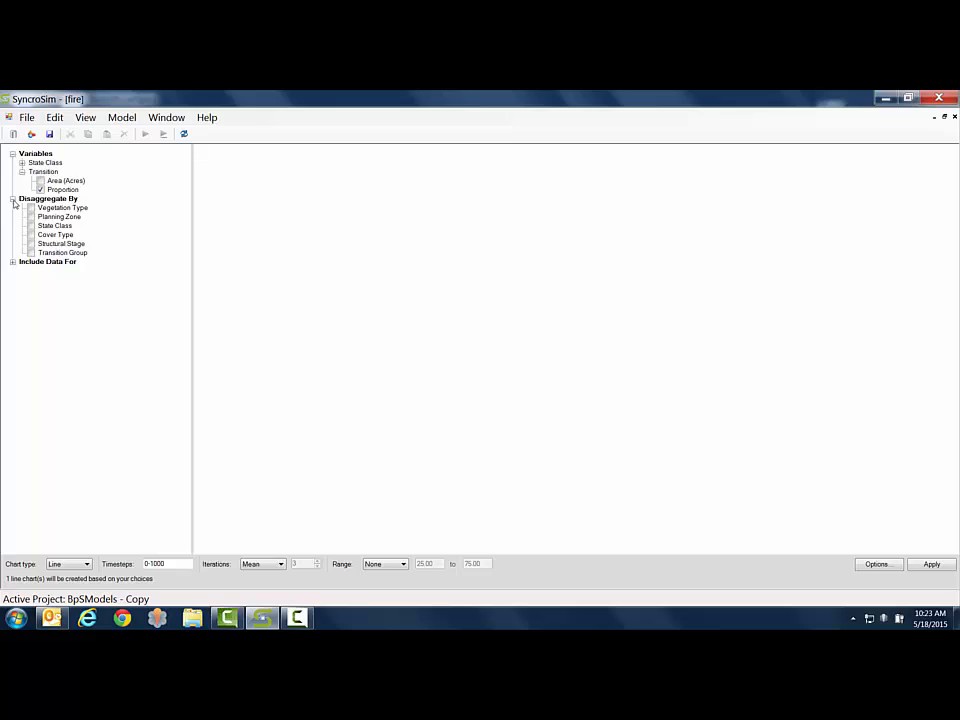
{"action": "left_click", "coordinate": [31, 252]}
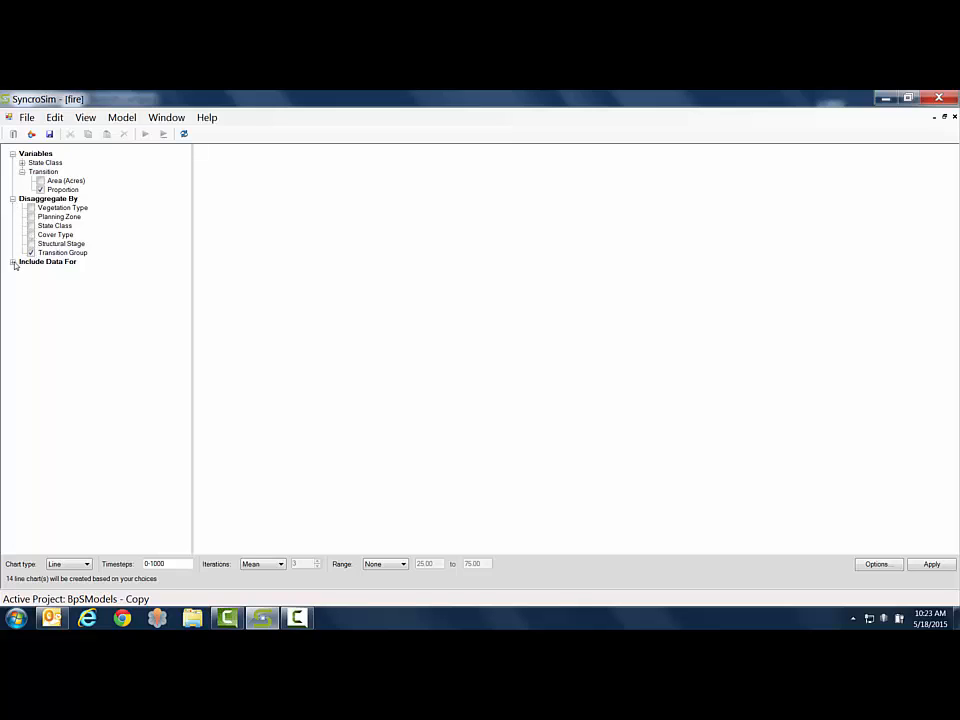
- Limit the fire chart's included transition groups to ReplacementFire only
{"action": "left_click", "coordinate": [12, 262]}
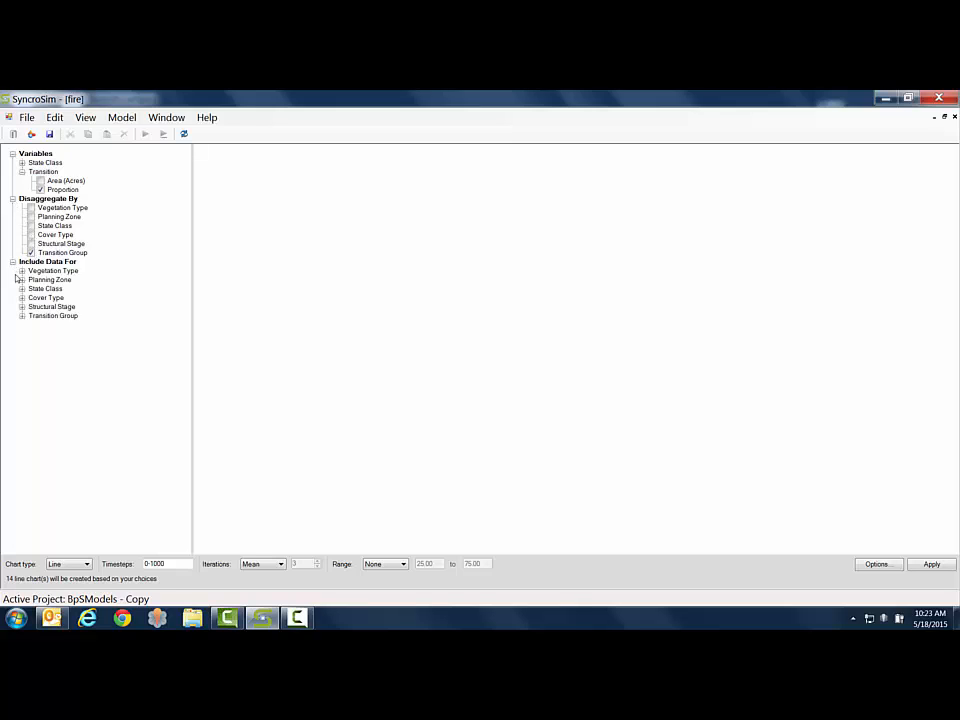
{"action": "left_click", "coordinate": [22, 316]}
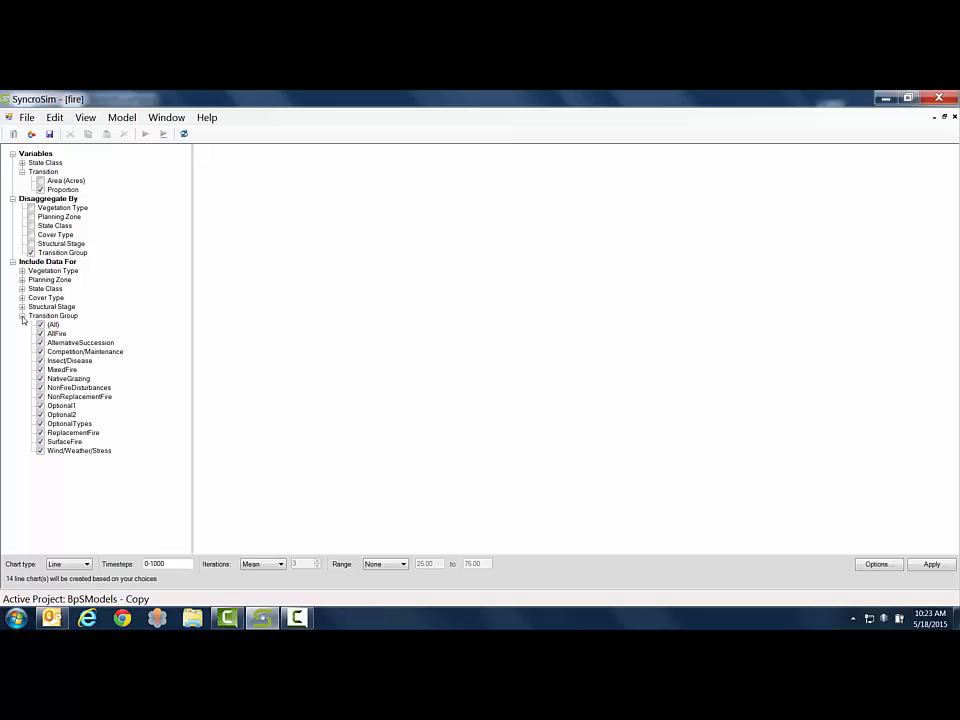
{"action": "left_click", "coordinate": [41, 325]}
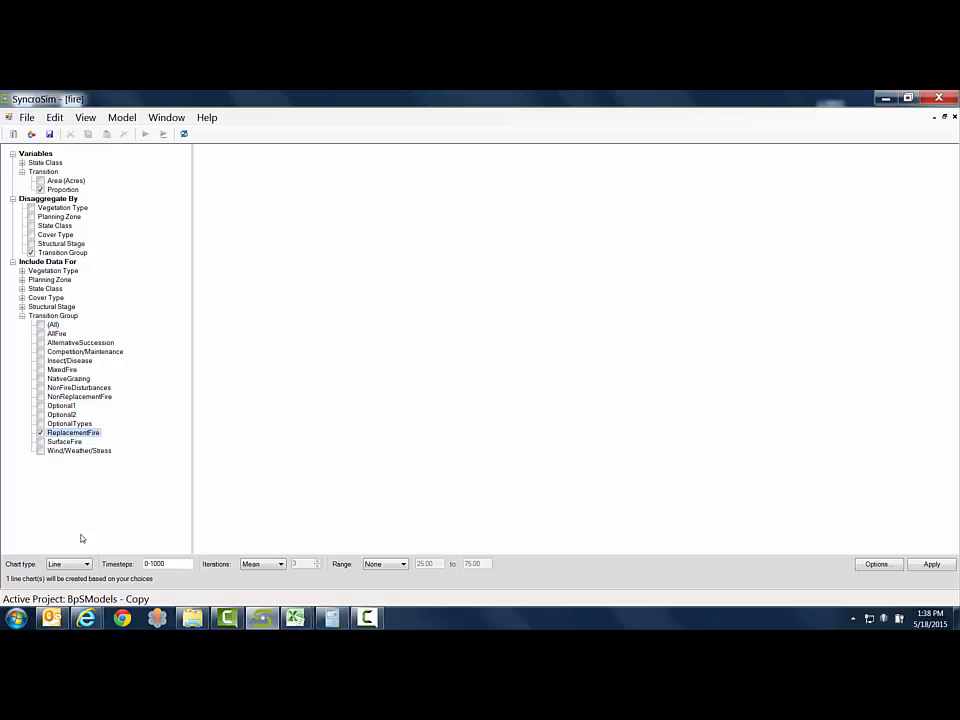
- Set the fire chart type to Column, generate it for timestep 1000, and read the ReplacementFire column's value
{"action": "left_click", "coordinate": [87, 565]}
{"action": "left_click", "coordinate": [58, 580]}
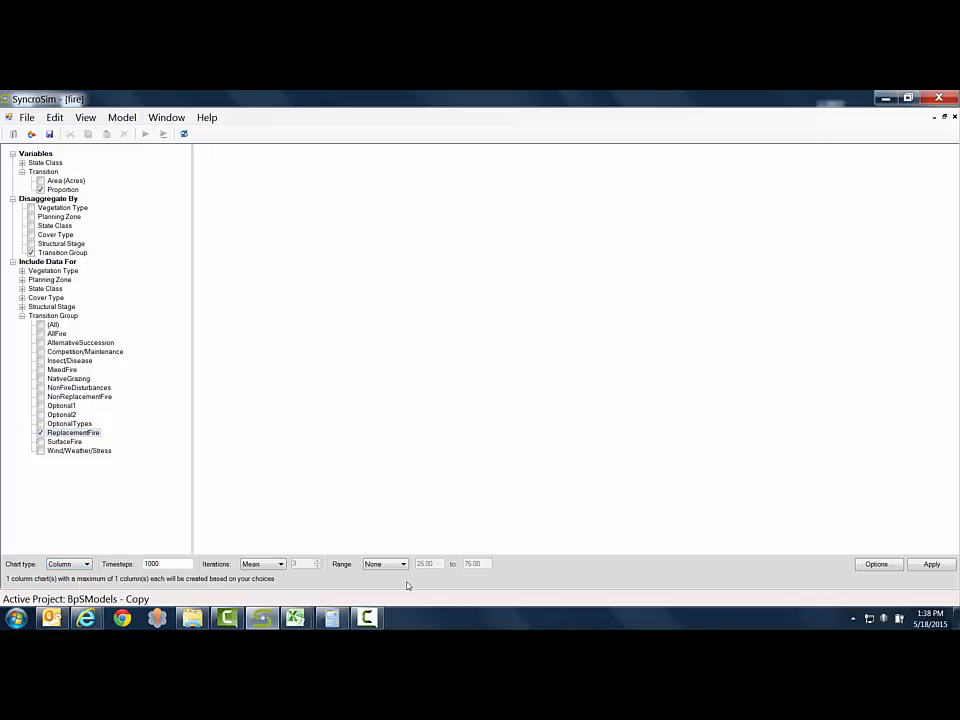
{"action": "left_click", "coordinate": [931, 564]}
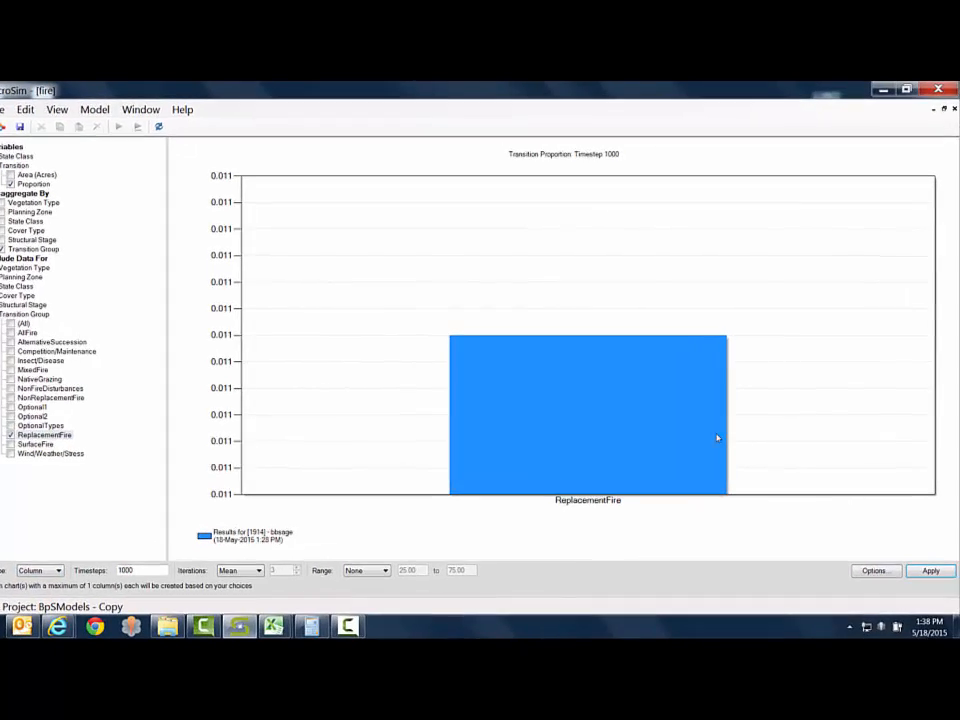
{"action": "mouse_move", "coordinate": [588, 416]}
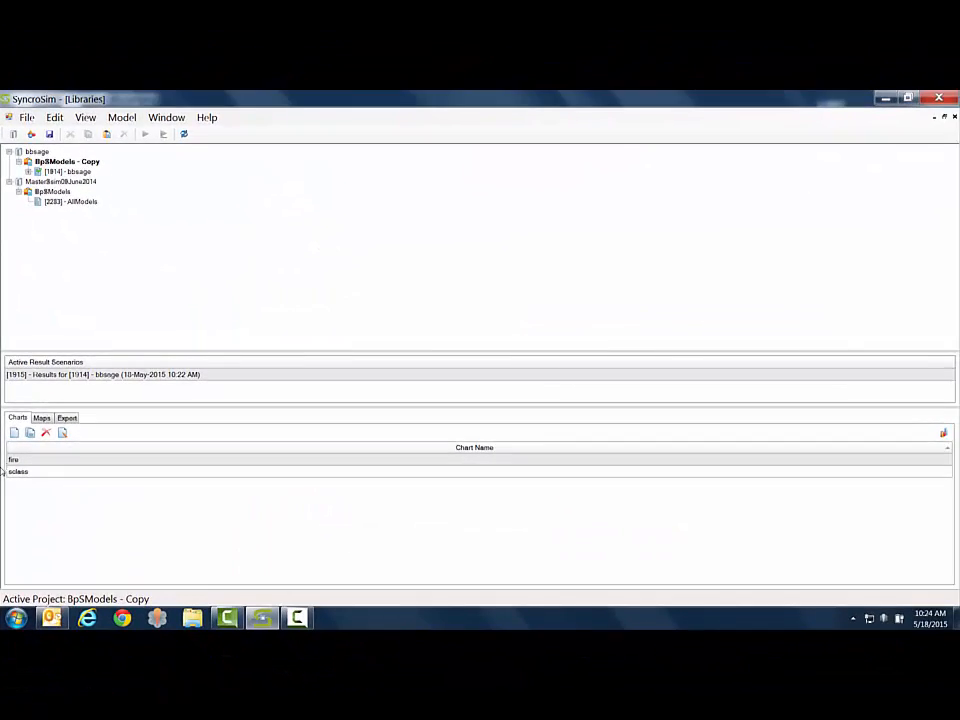
- Open the bbsage scenario's pathway diagram and show the transitions of the Late1:CLS class
{"action": "double_click", "coordinate": [70, 171]}
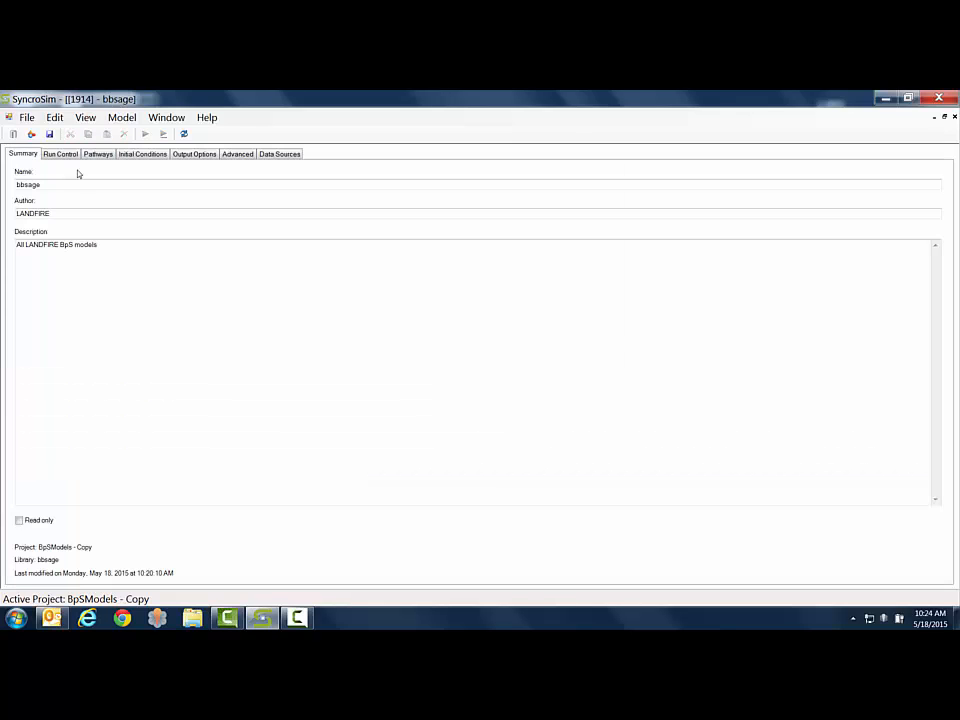
{"action": "left_click", "coordinate": [96, 154]}
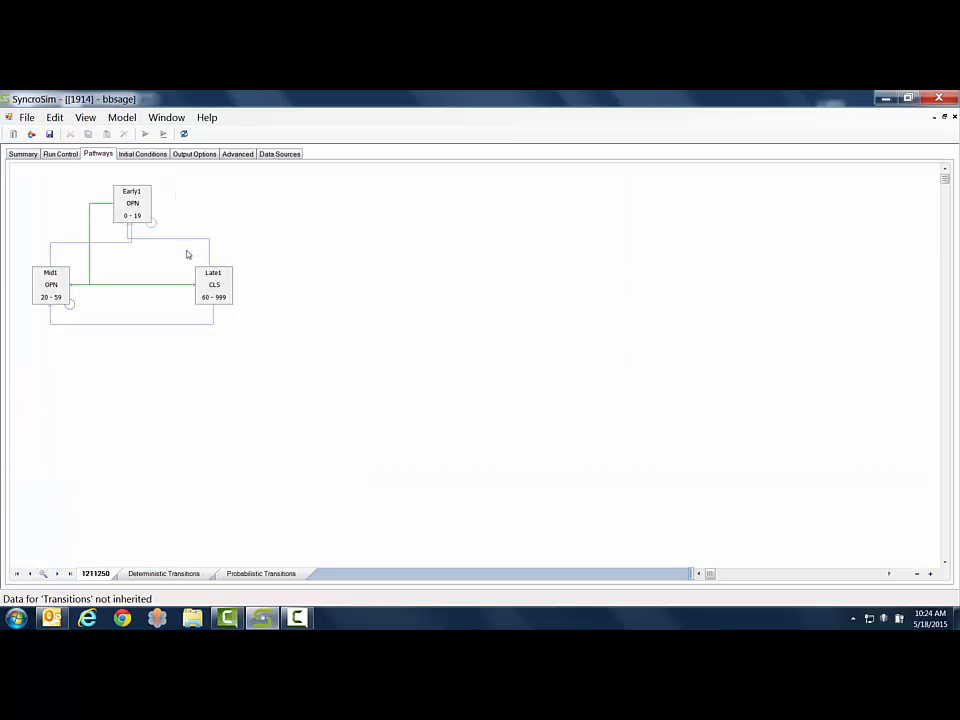
{"action": "double_click", "coordinate": [206, 284]}
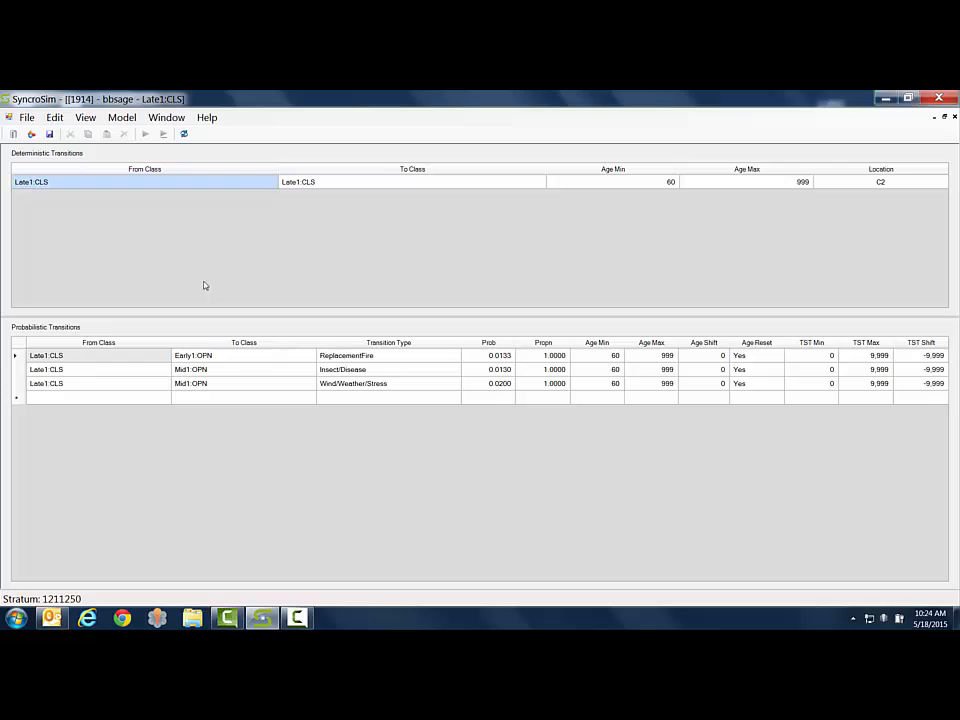
- Add a probabilistic transition row from Late1:CLS to Early1:OPN
{"action": "left_click", "coordinate": [111, 398]}
{"action": "left_click", "coordinate": [167, 398]}
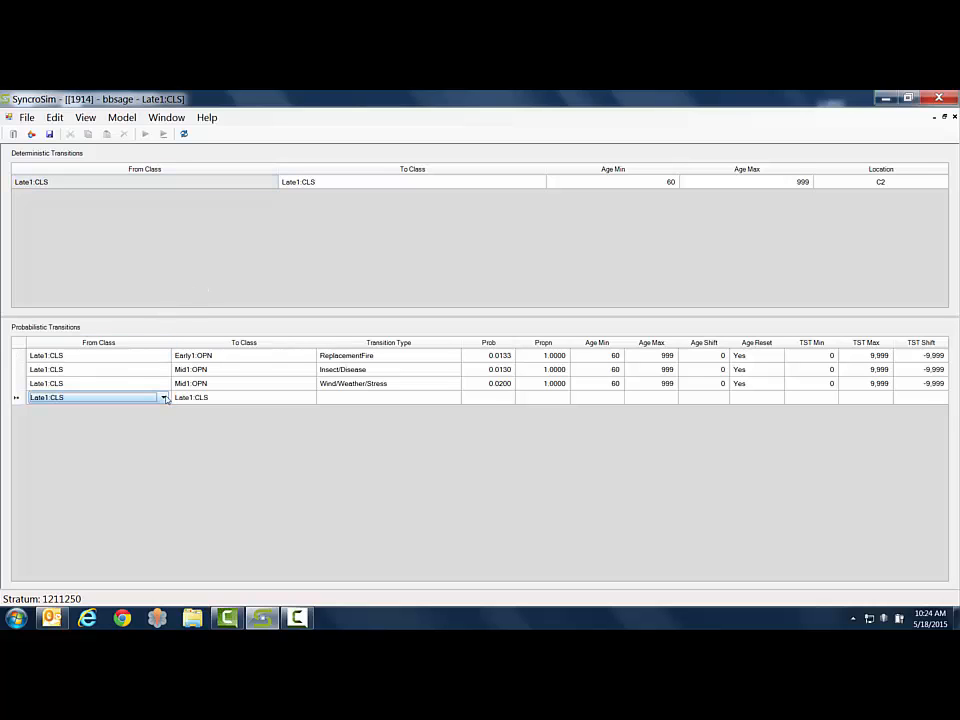
{"action": "left_click", "coordinate": [229, 398]}
{"action": "left_click", "coordinate": [303, 399]}
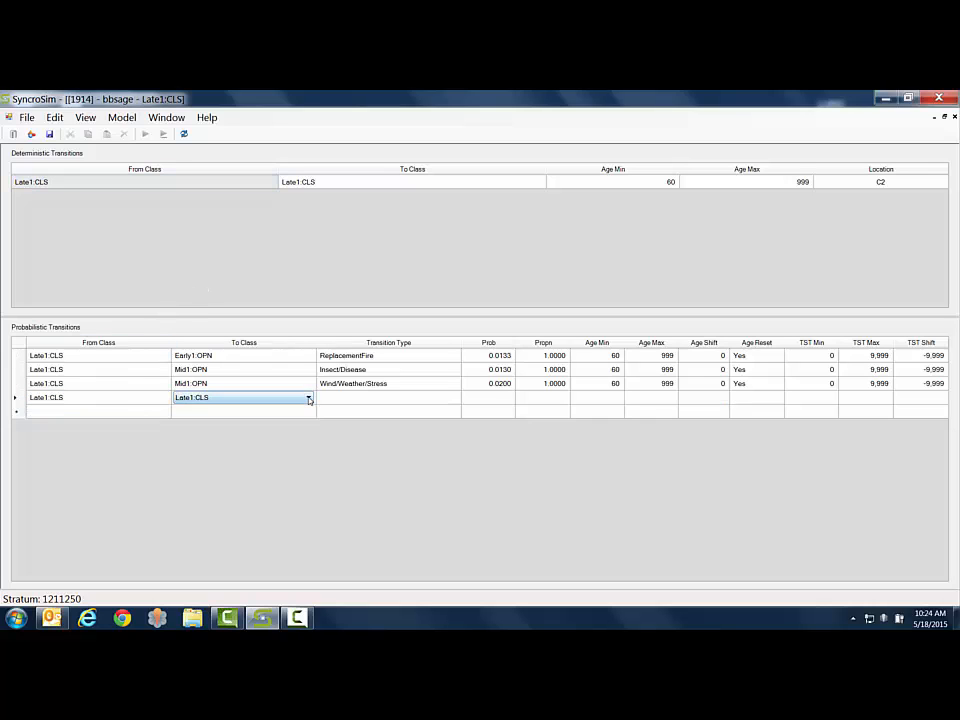
{"action": "left_click", "coordinate": [306, 398]}
{"action": "left_click", "coordinate": [265, 405]}
- Set the new transition's type to Insect/Disease and its probability to 0.01
{"action": "left_click", "coordinate": [436, 401]}
{"action": "left_click", "coordinate": [436, 401]}
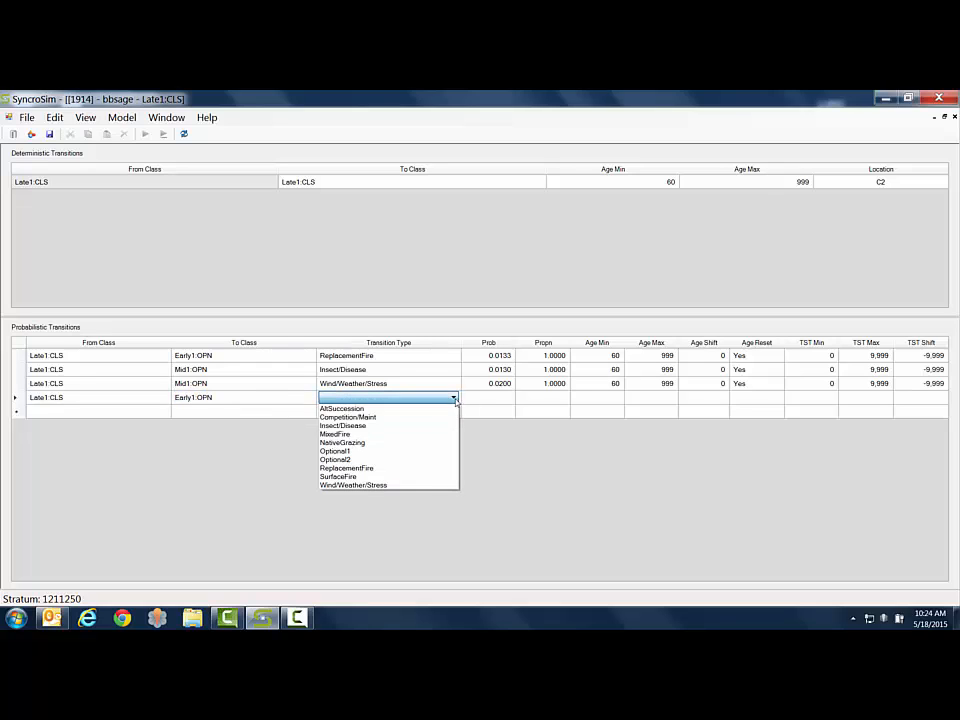
{"action": "left_click", "coordinate": [394, 426]}
{"action": "left_click", "coordinate": [494, 400]}
{"action": "type", "text": "01"}
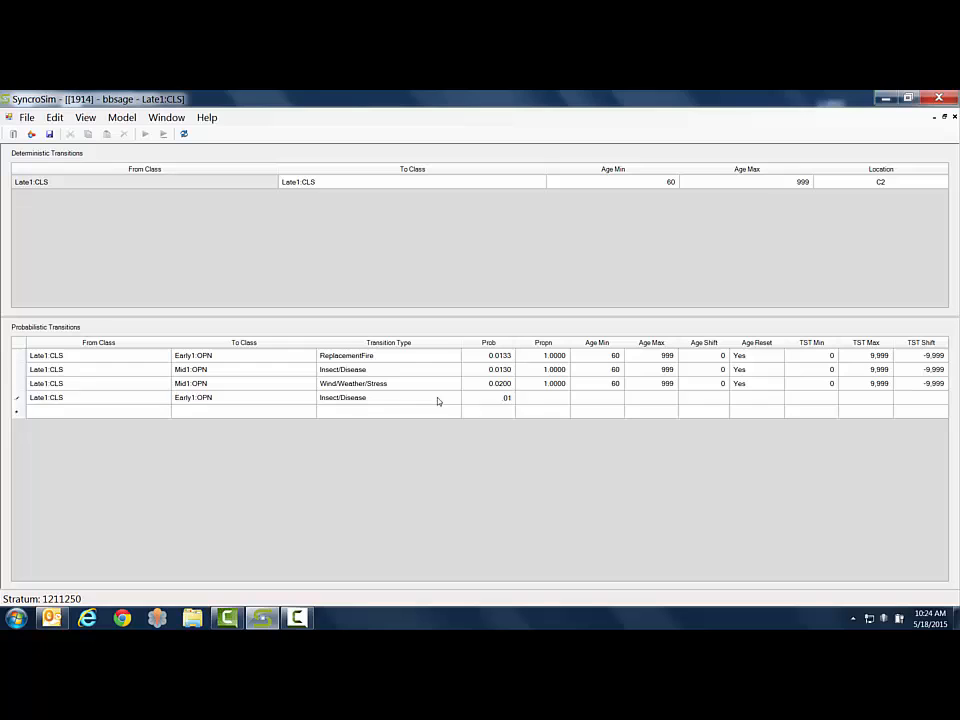
- Delete the added Late1:CLS to Early1:OPN Insect/Disease transition row
{"action": "left_click", "coordinate": [20, 399]}
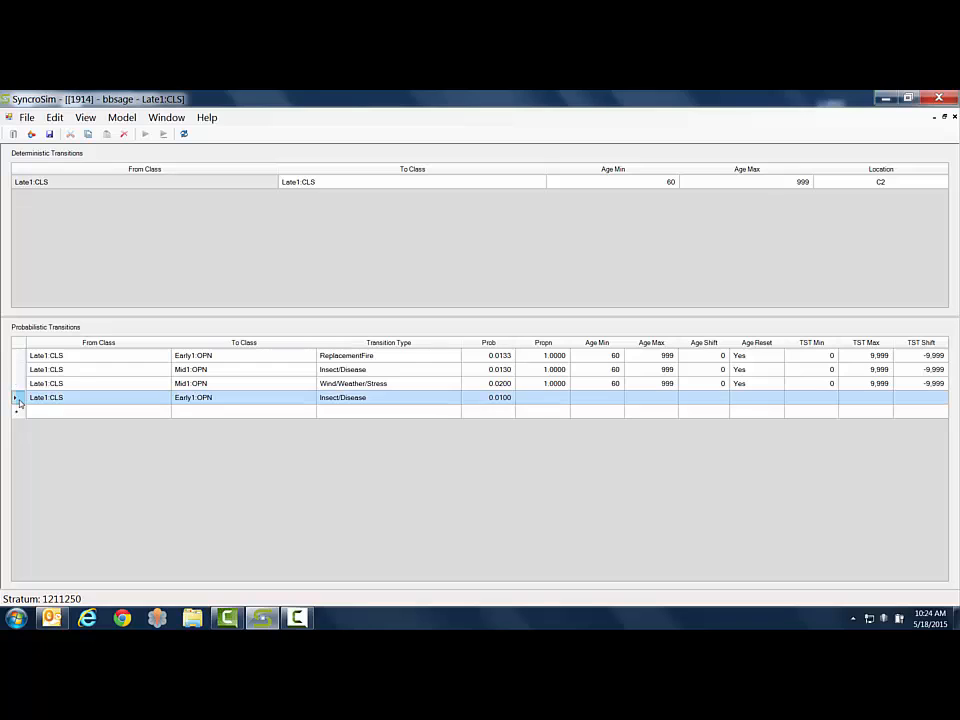
{"action": "right_click", "coordinate": [20, 401]}
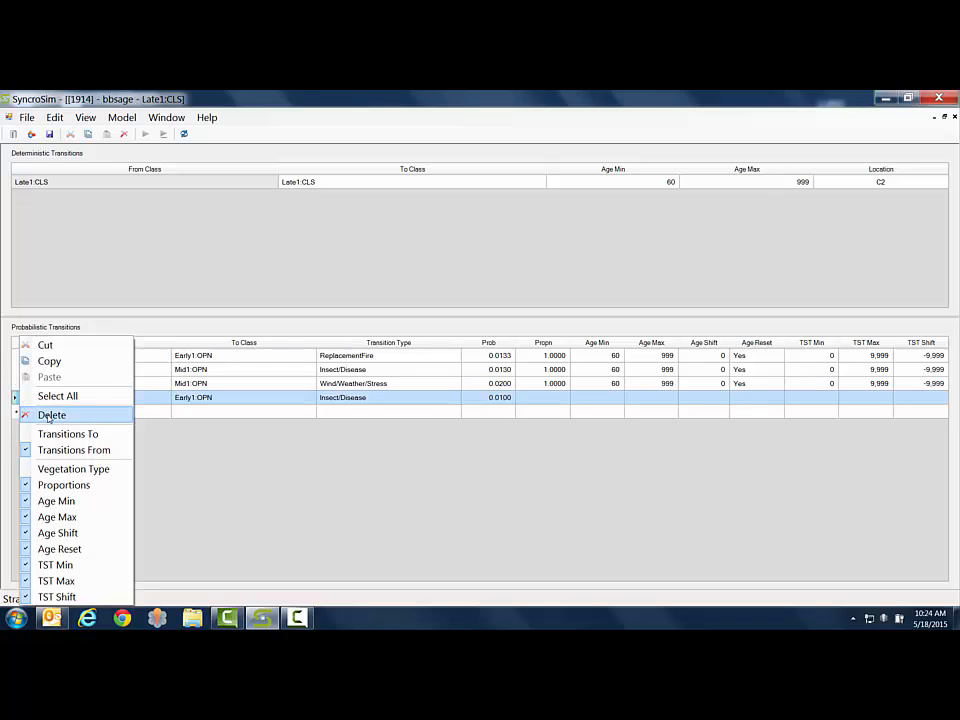
{"action": "left_click", "coordinate": [48, 415]}
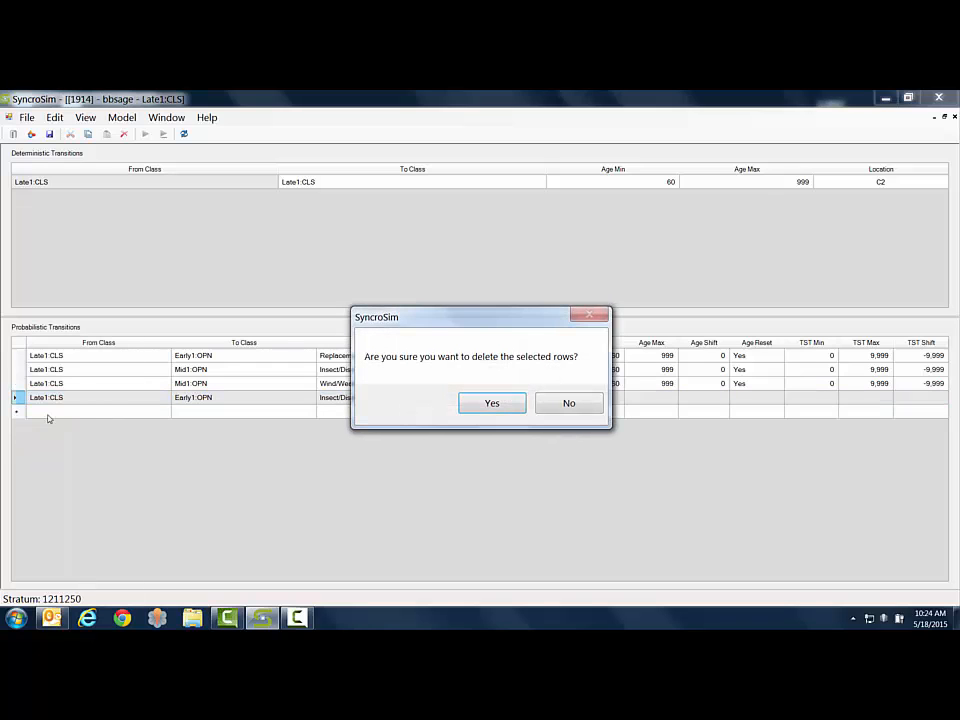
{"action": "left_click", "coordinate": [505, 404]}
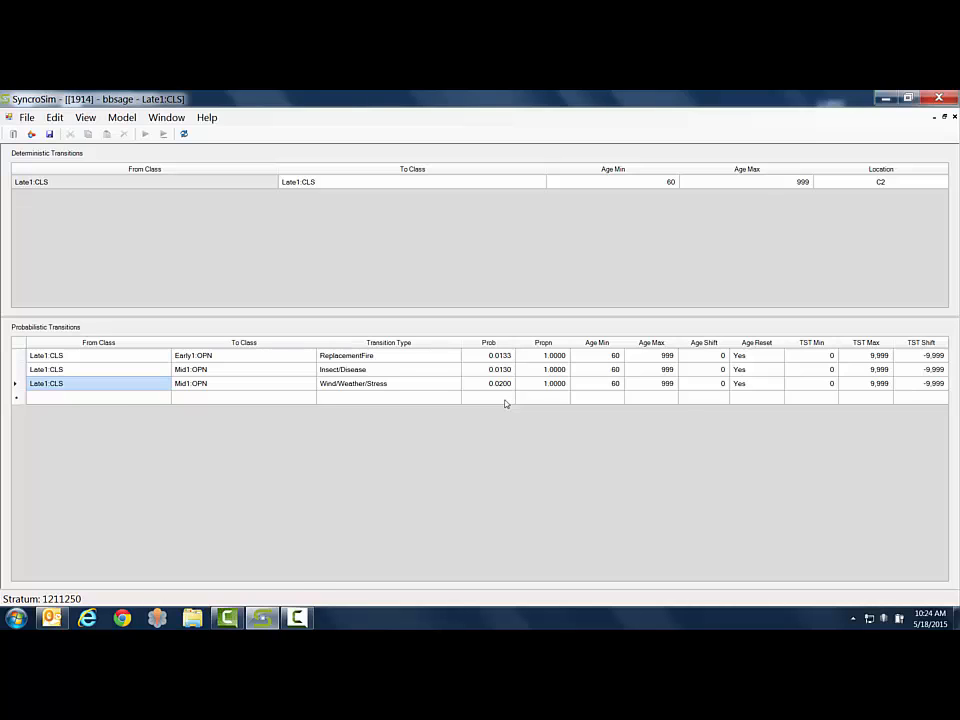